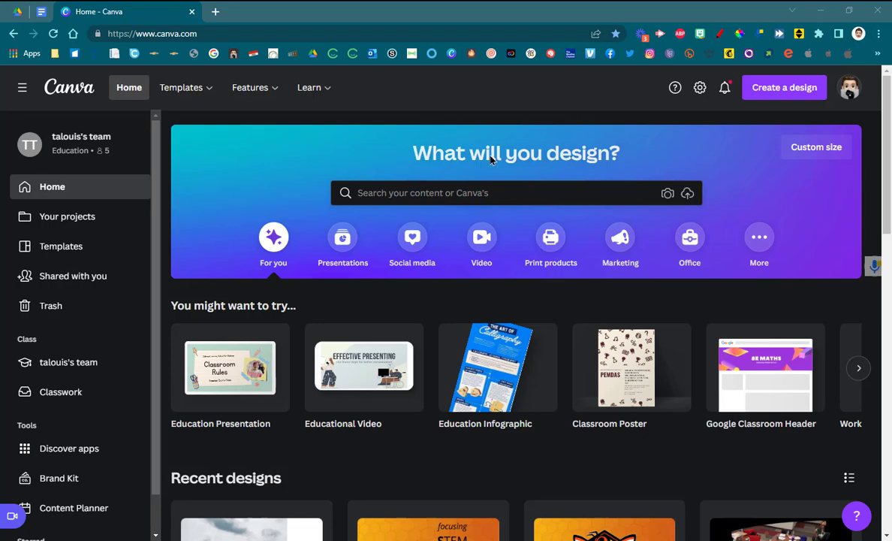
Search Canva for 'slideshow video' and browse the slideshow video template results
click(400, 195)
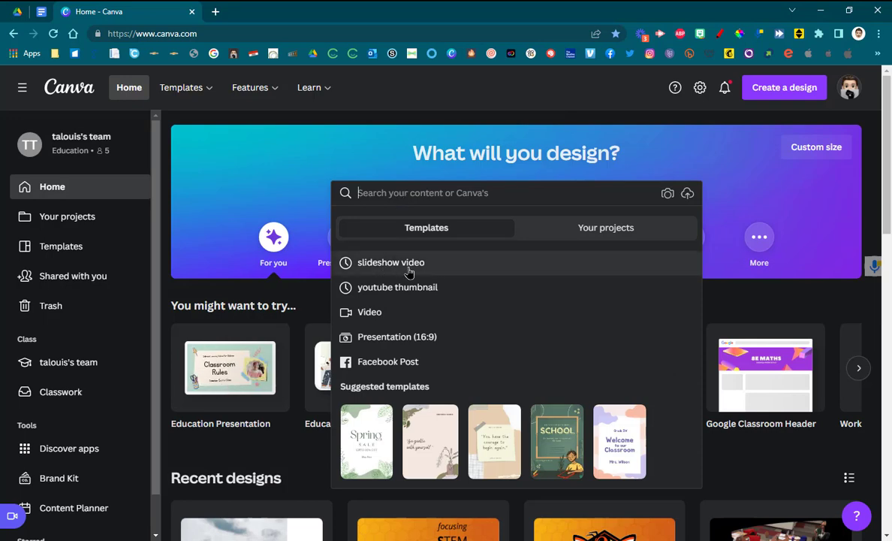
click(406, 270)
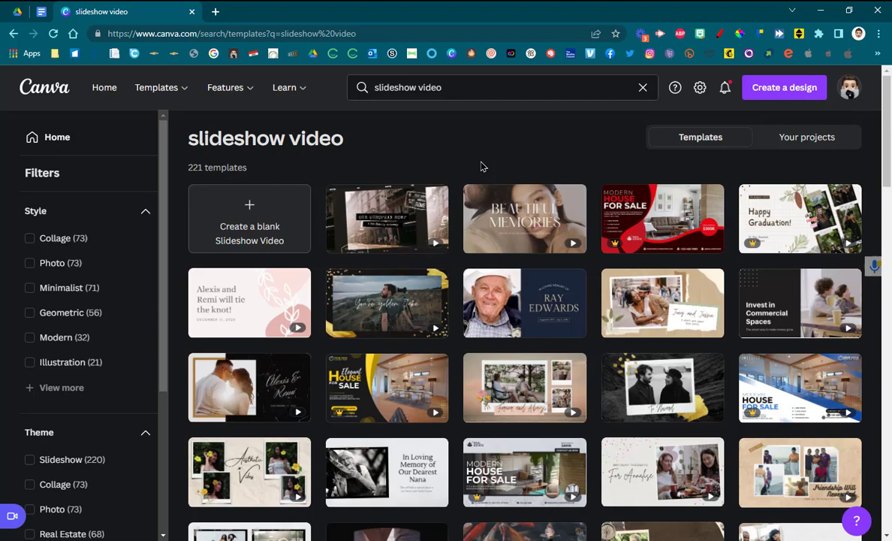
scroll(571, 331, down, 7)
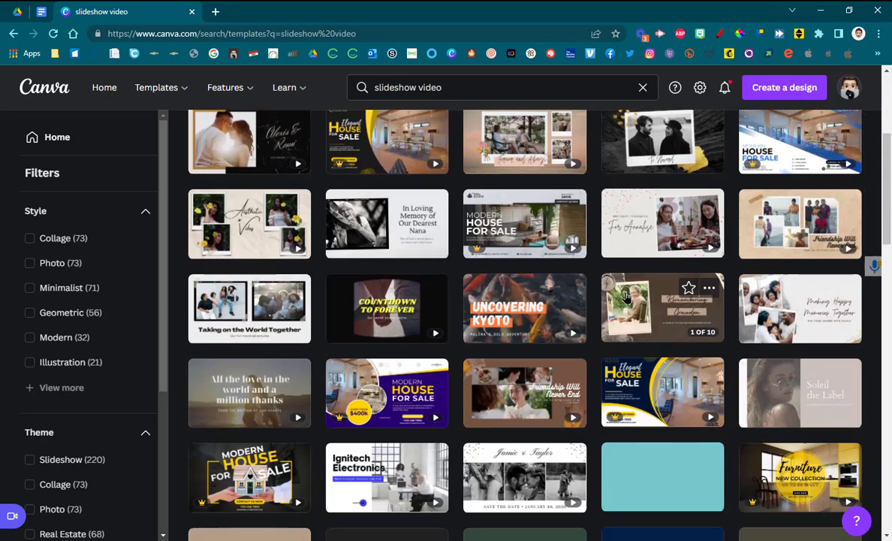
scroll(614, 368, up, 7)
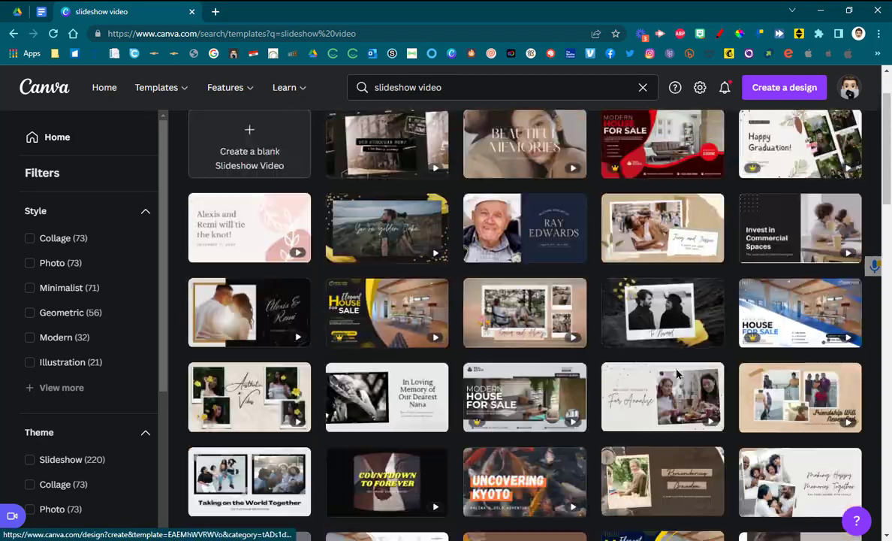
scroll(679, 373, down, 3)
scroll(679, 373, up, 2)
scroll(672, 375, up, 2)
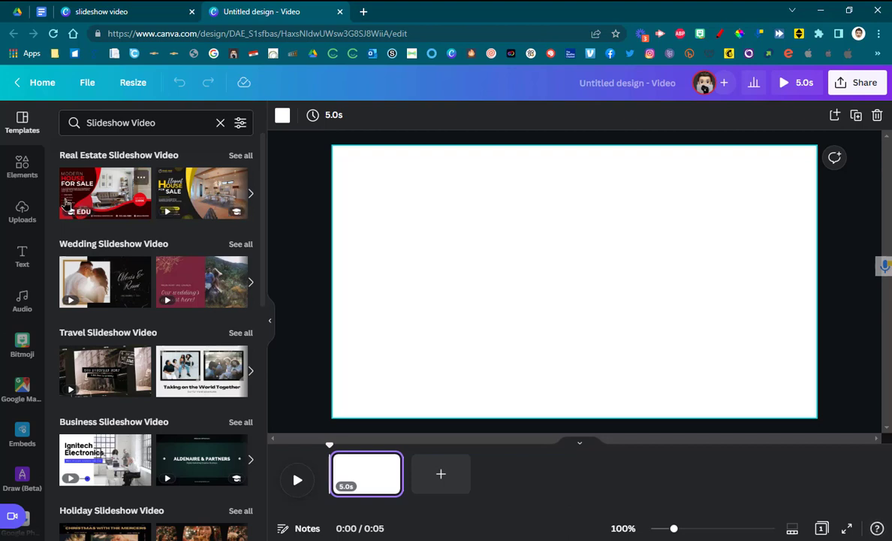
Show uploaded media and list import sources such as Google Drive, Dropbox and Google Photos
click(21, 217)
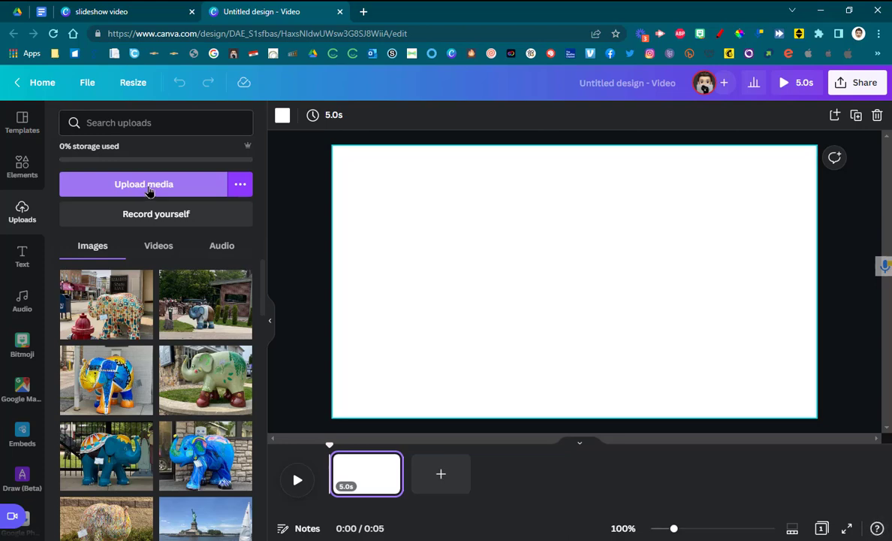
click(242, 185)
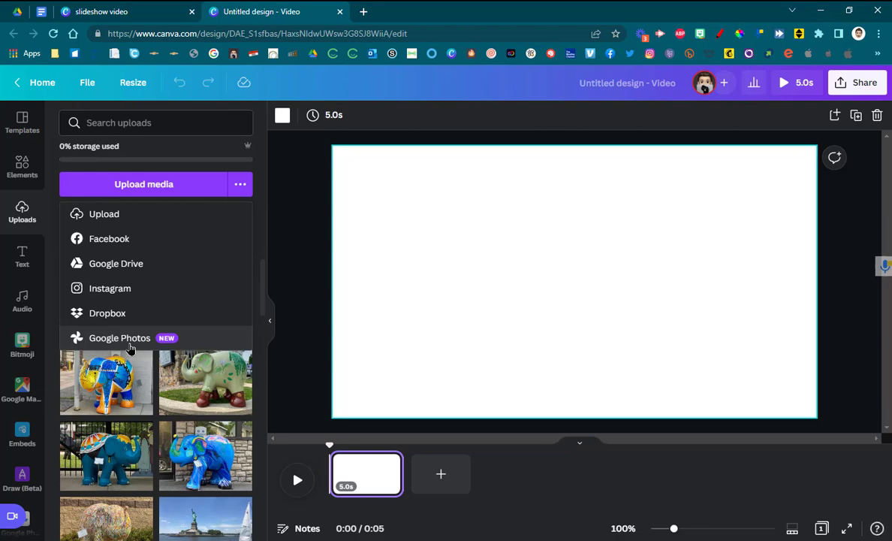
Open Google Photos' Elephants album and add the mottled elephant statue photo to page one
click(117, 343)
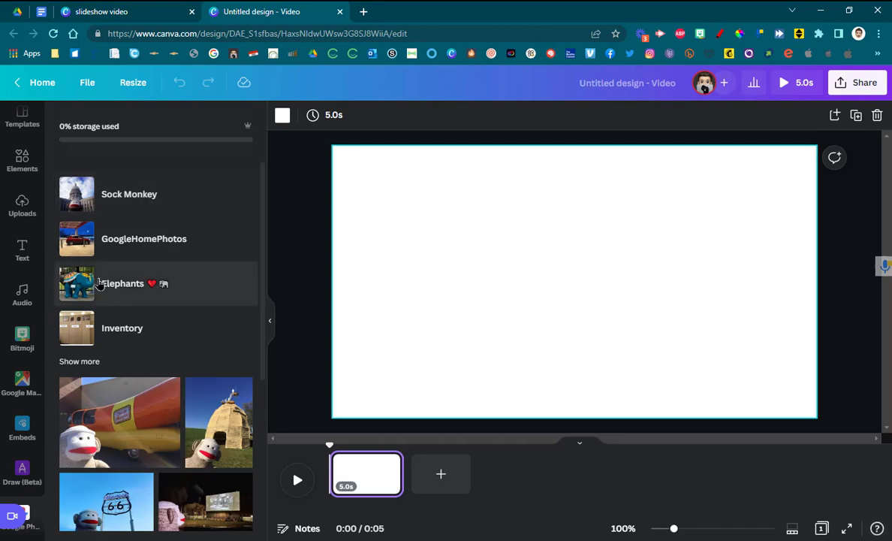
click(142, 295)
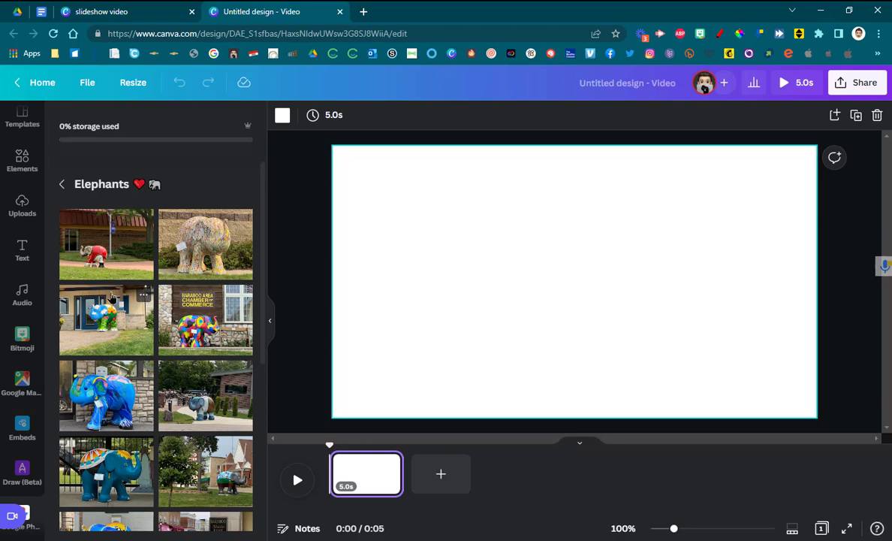
click(206, 239)
Move the page-one photo top-left, enlarge it to full page height, and add a second page
drag(556, 256, 468, 227)
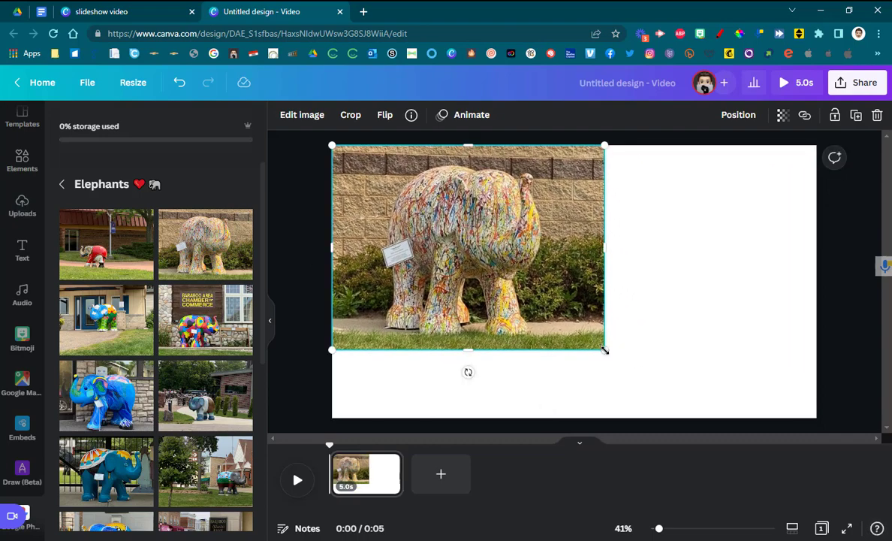
drag(604, 349, 696, 418)
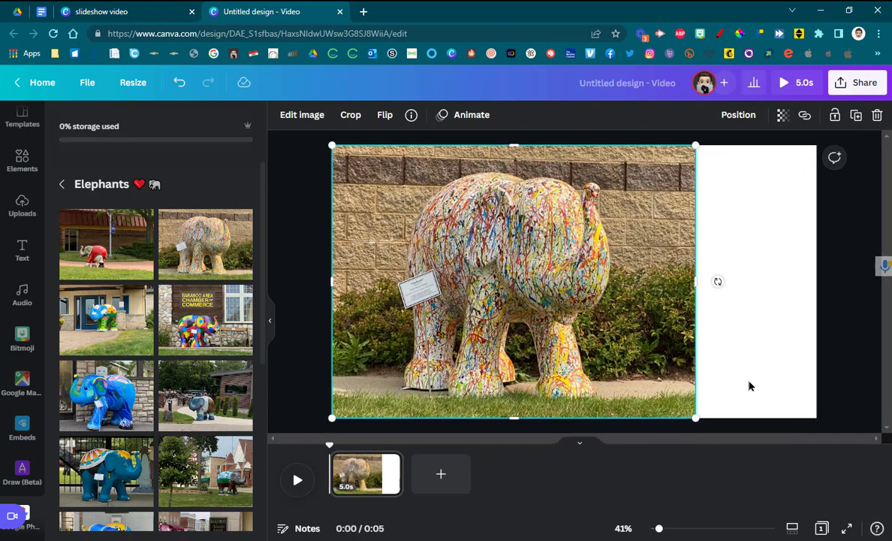
click(441, 474)
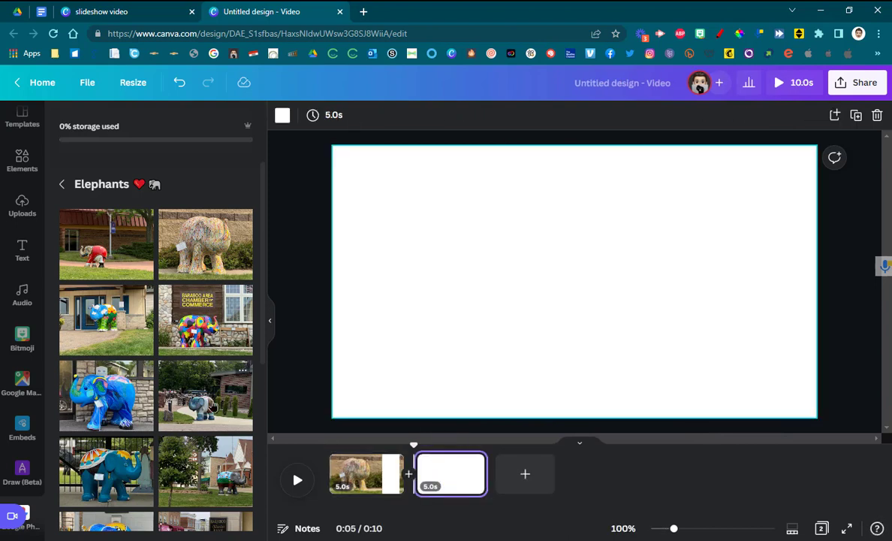
Place the enlarged patio blue elephant photo on page two's right side and add a third page
click(192, 405)
drag(575, 316, 678, 285)
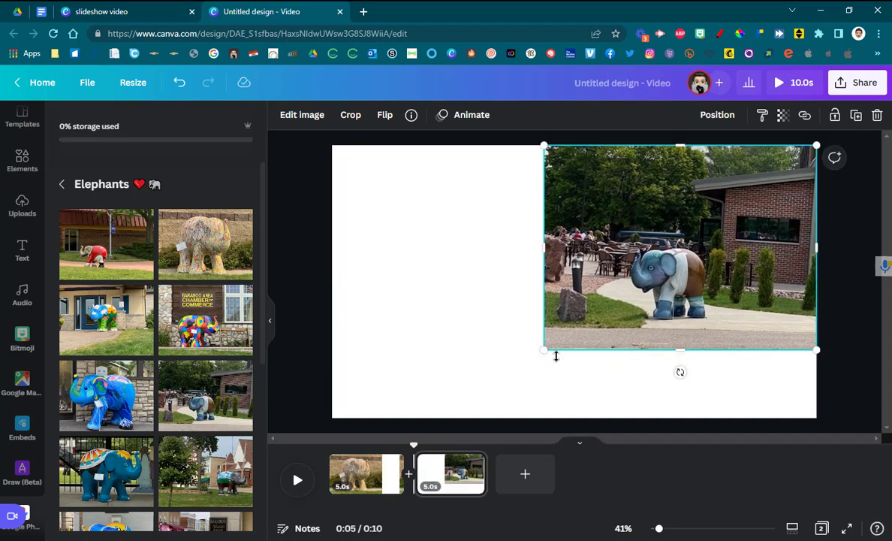
drag(543, 349, 453, 418)
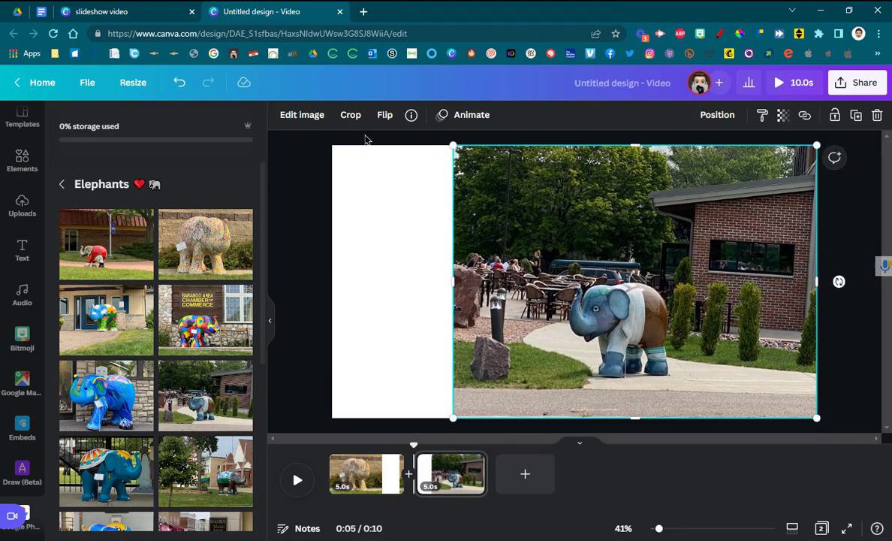
click(525, 474)
scroll(193, 278, down, 5)
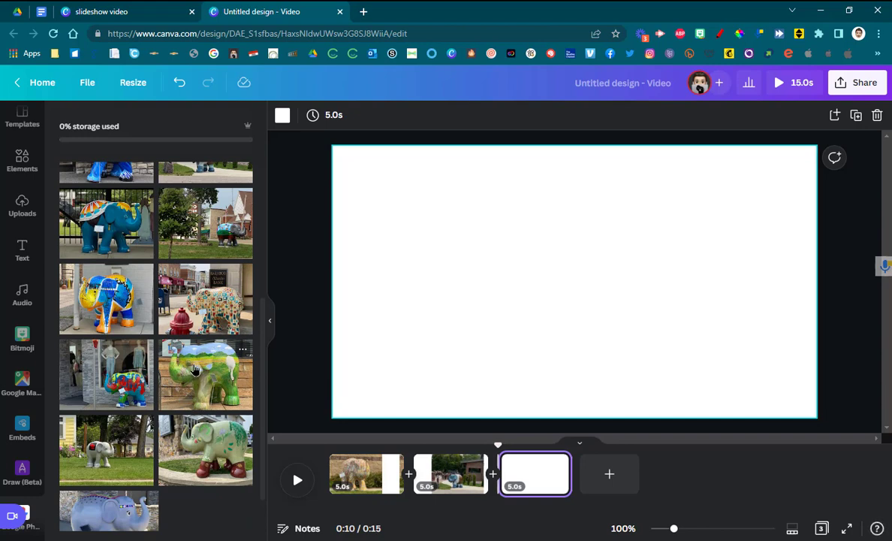
Place the landscape-painted and red-boots green elephant photos top-left and bottom-right, then add page four
click(194, 368)
drag(606, 309, 496, 275)
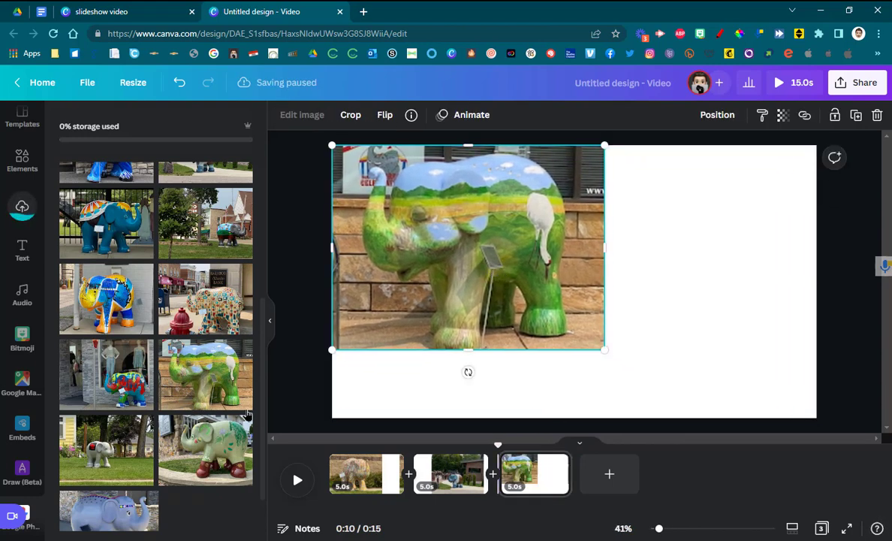
click(189, 439)
drag(577, 289, 684, 323)
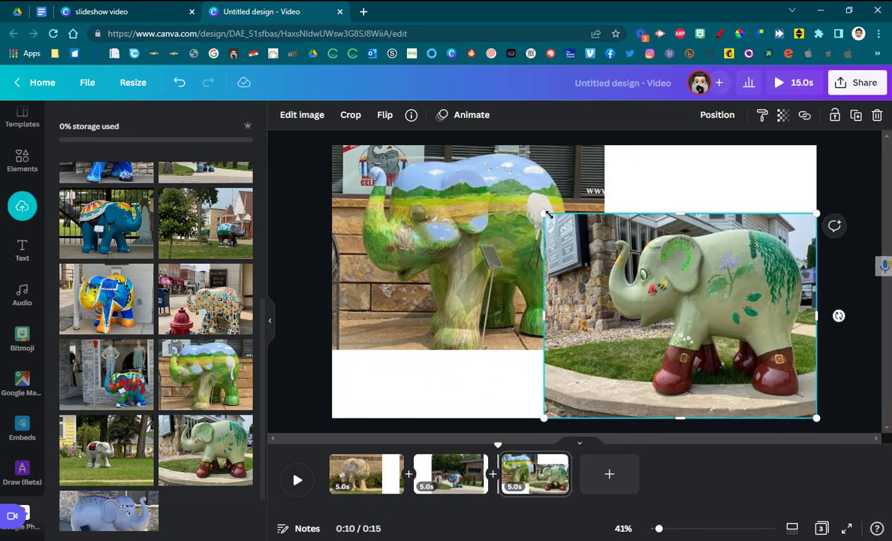
drag(547, 214, 573, 238)
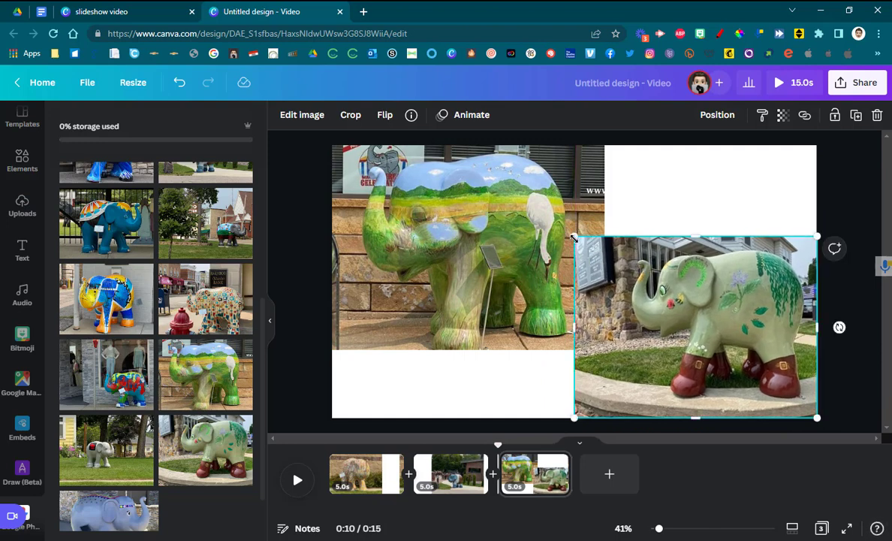
click(609, 474)
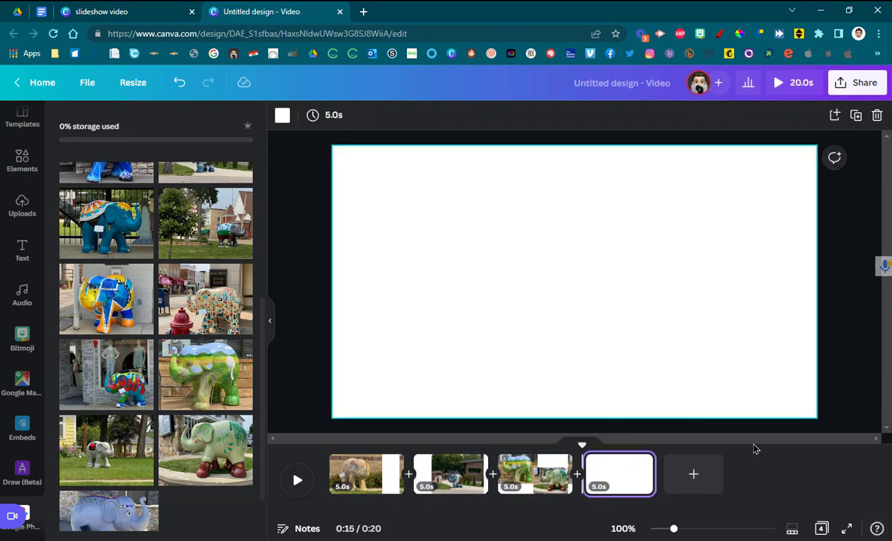
Add a square from Elements, stretch it over the entire fourth page, and colour it black
click(22, 166)
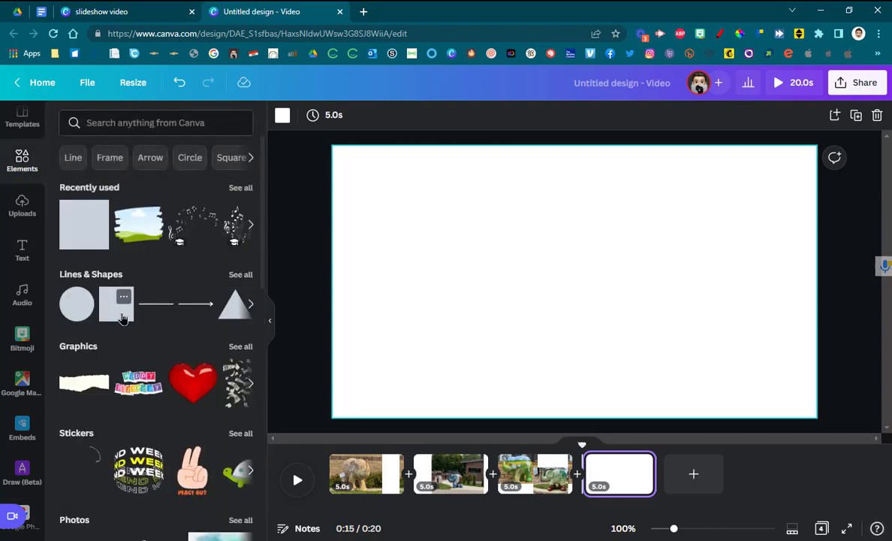
click(73, 225)
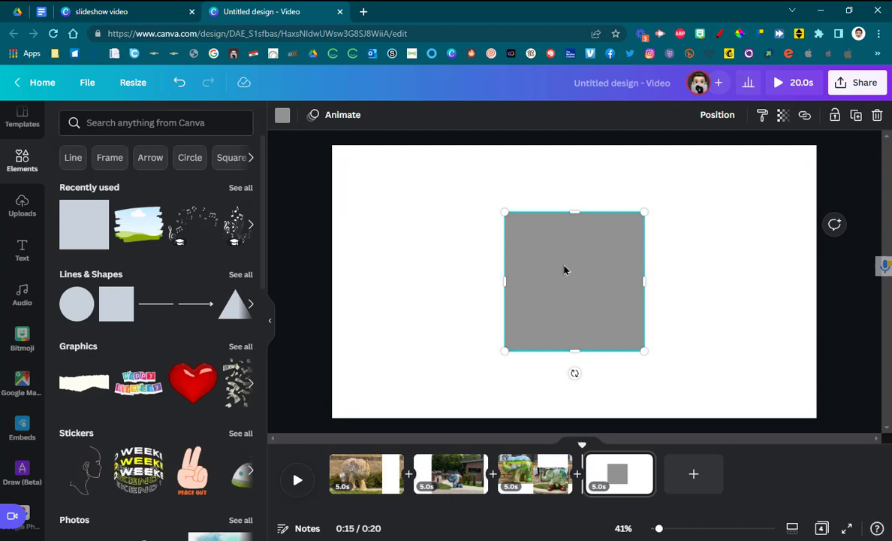
drag(564, 269, 398, 197)
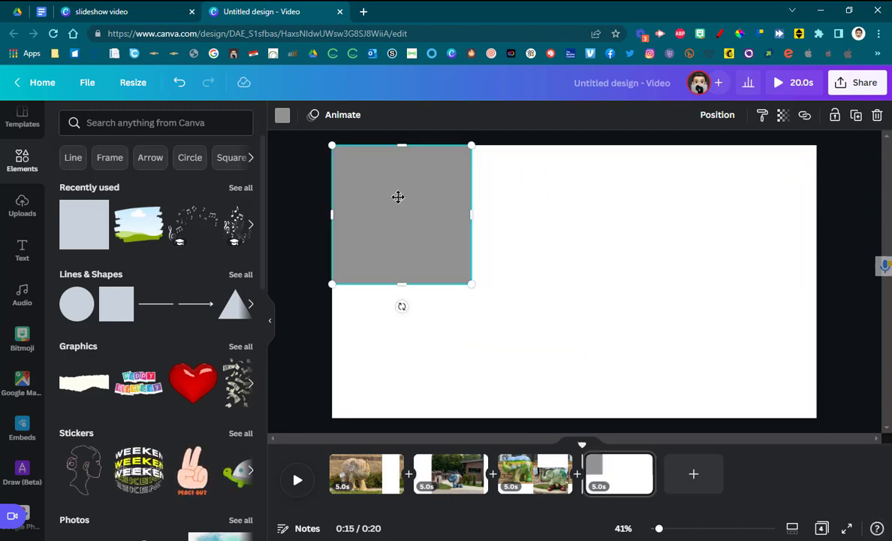
drag(471, 214, 817, 248)
drag(572, 286, 583, 422)
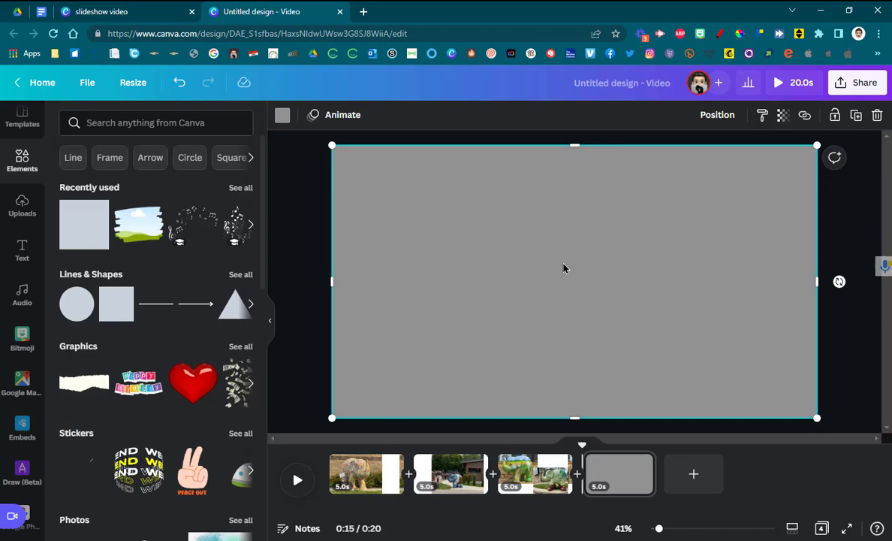
click(281, 117)
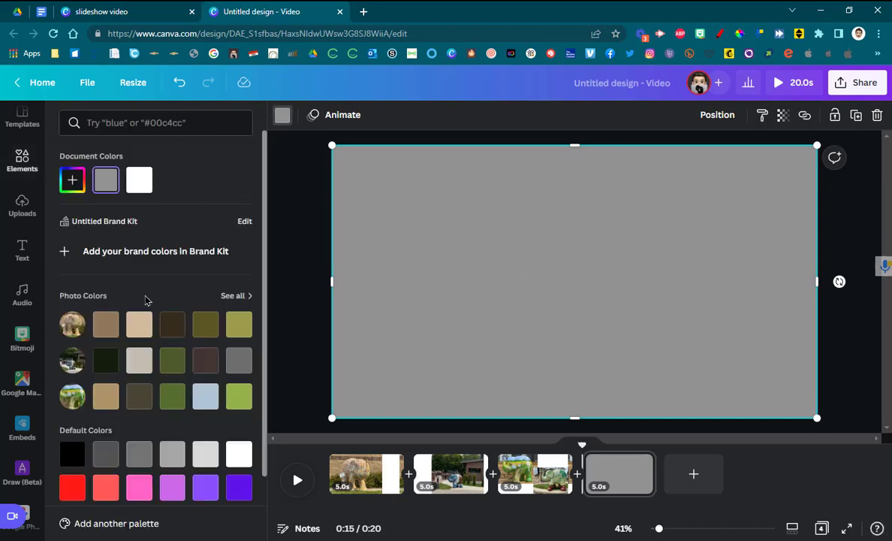
click(70, 452)
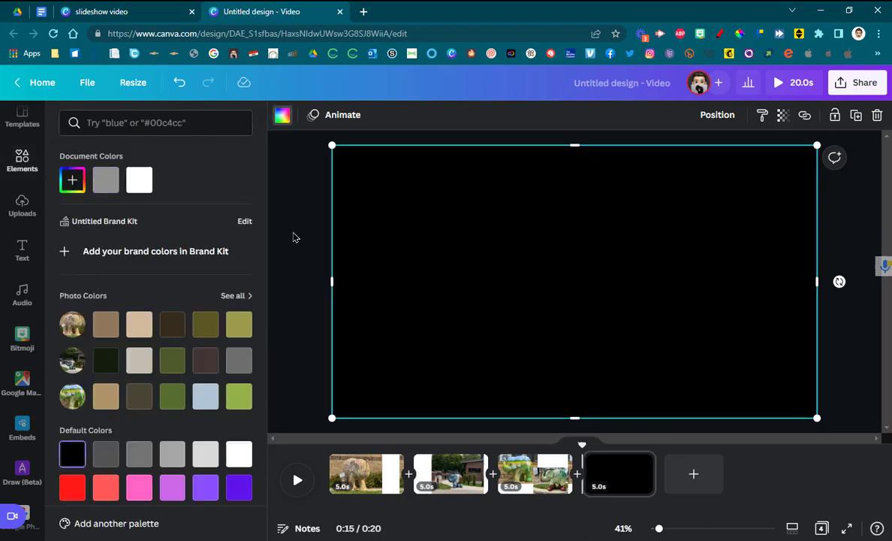
click(21, 159)
Return to Uploads and choose Google Photos as the media source
click(22, 205)
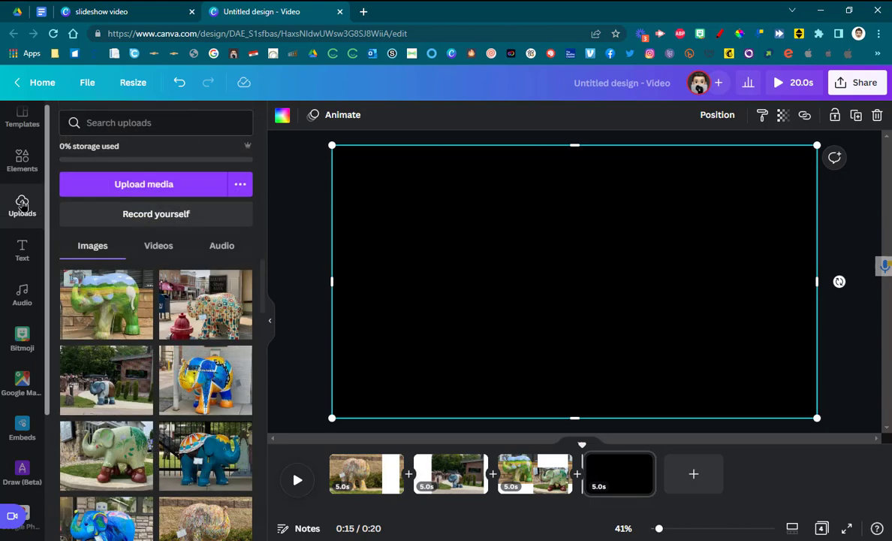
click(240, 184)
click(105, 339)
scroll(106, 343, down, 3)
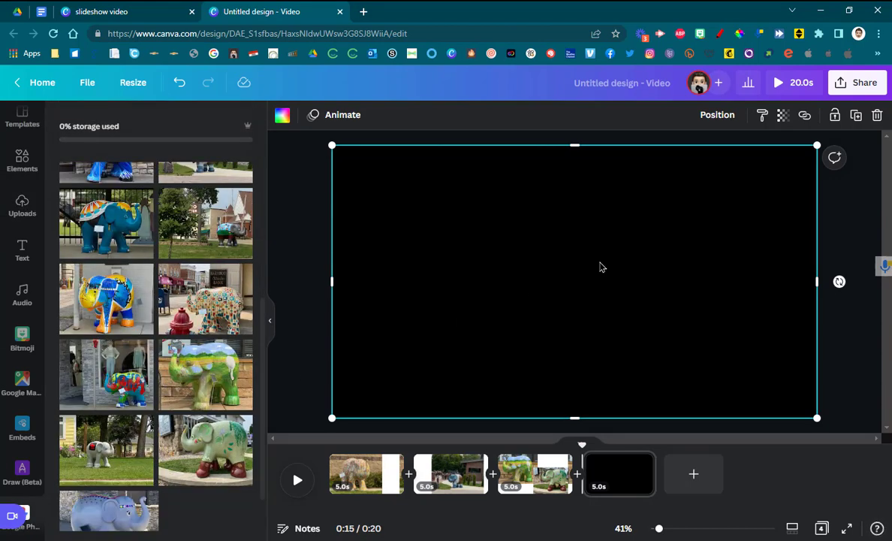
Add the torn-paper frame from Elements' Frames and enlarge it to span the black page's height
click(16, 155)
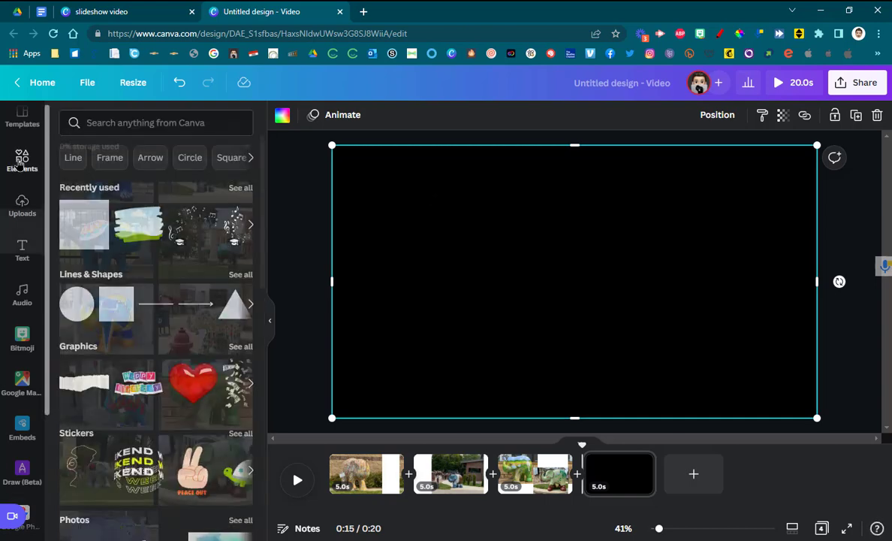
scroll(158, 232, down, 10)
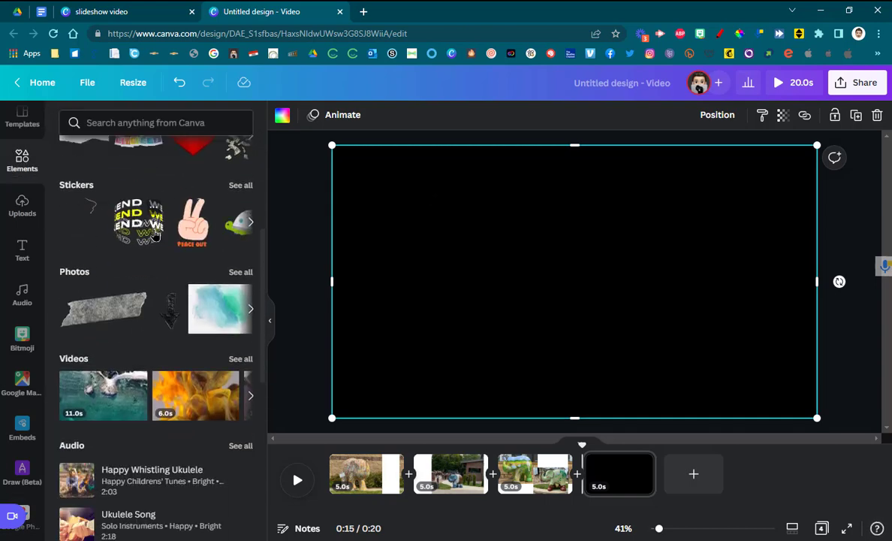
scroll(157, 232, down, 2)
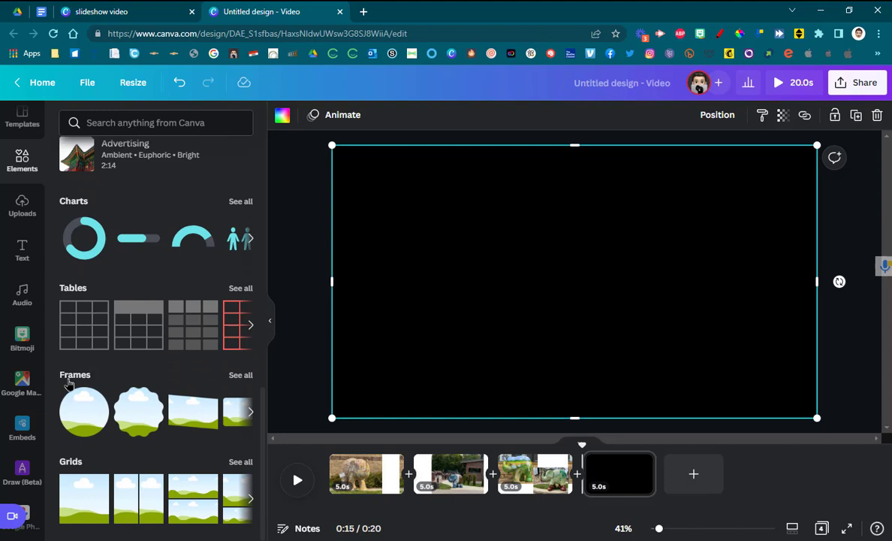
click(240, 375)
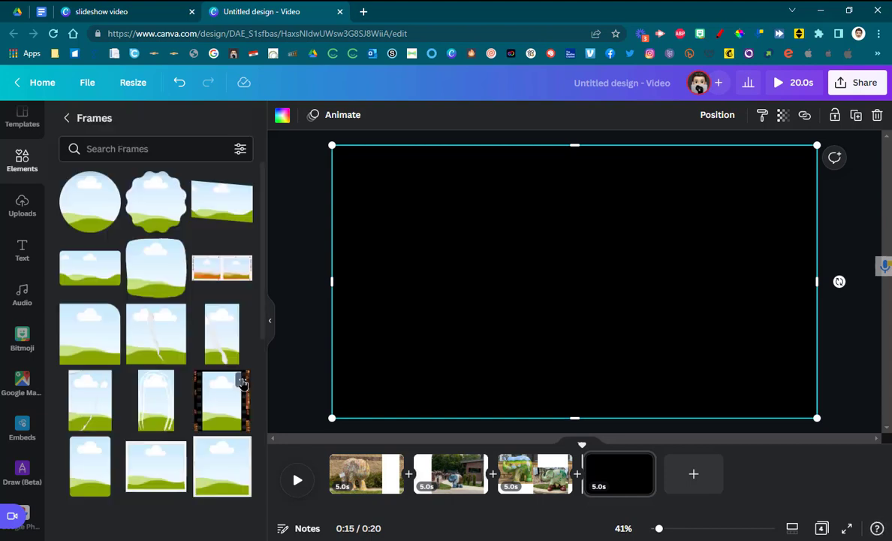
scroll(150, 298, down, 5)
scroll(148, 299, down, 5)
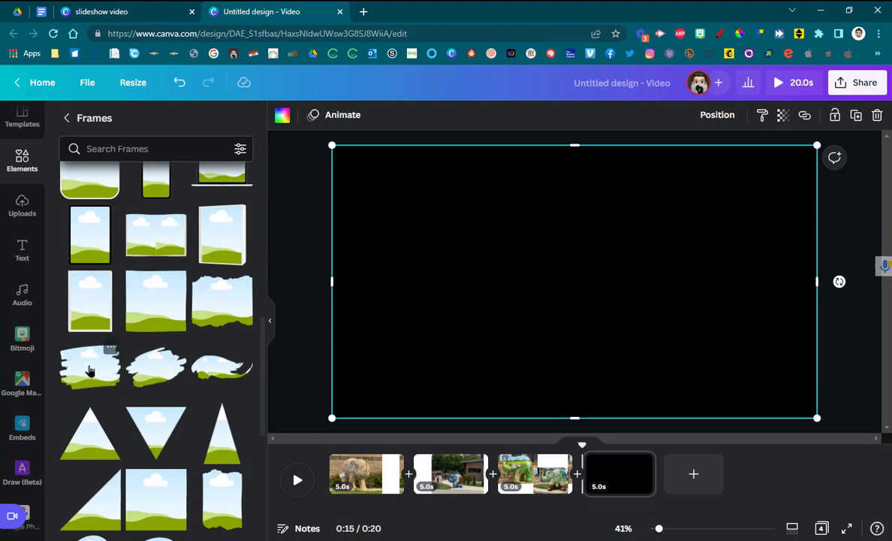
click(89, 363)
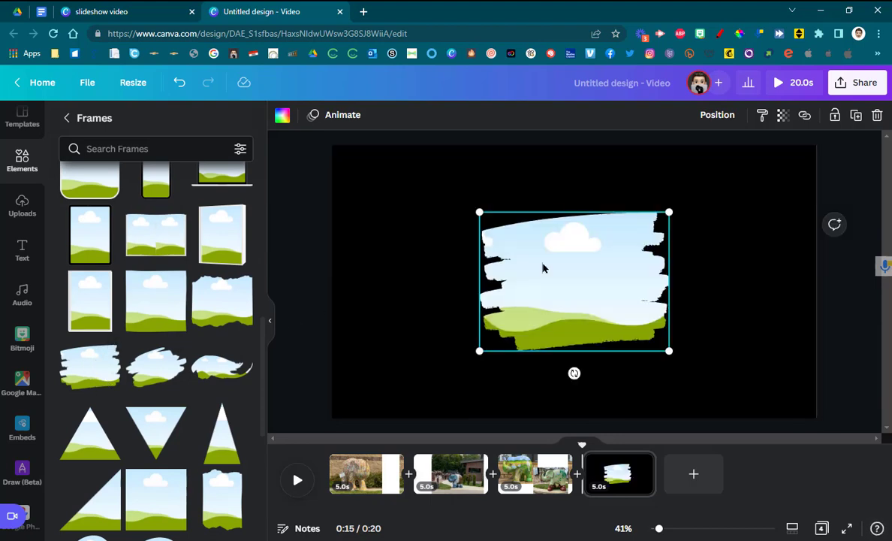
drag(671, 351, 779, 401)
drag(479, 212, 375, 144)
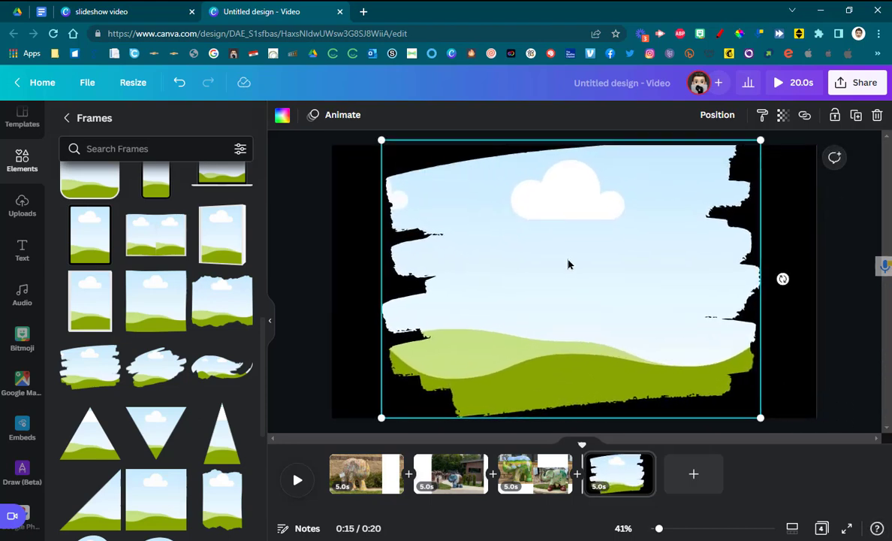
mouse_move(570, 262)
mouse_down()
mouse_move(540, 263)
mouse_move(578, 265)
mouse_up()
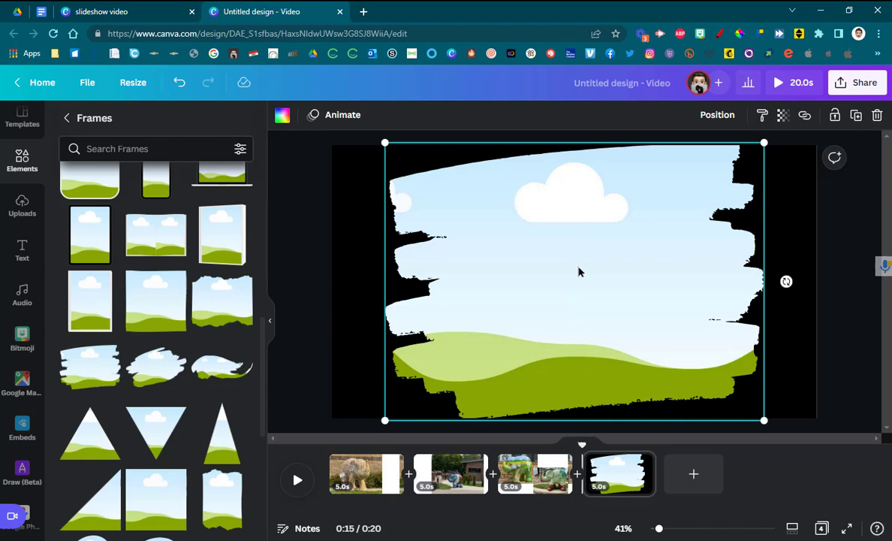
Drag the blue elephant statue photo from the Elephants folder into the torn-paper frame
click(22, 203)
click(240, 184)
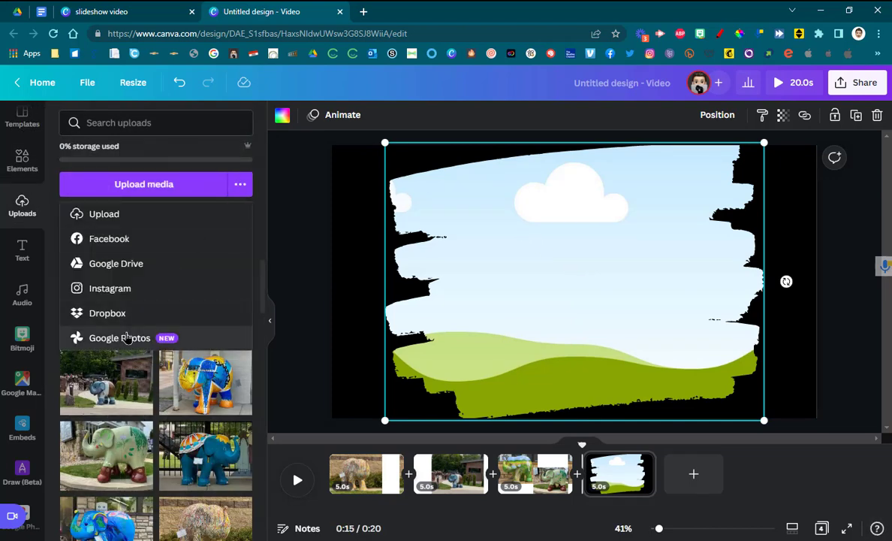
scroll(128, 338, down, 5)
click(225, 324)
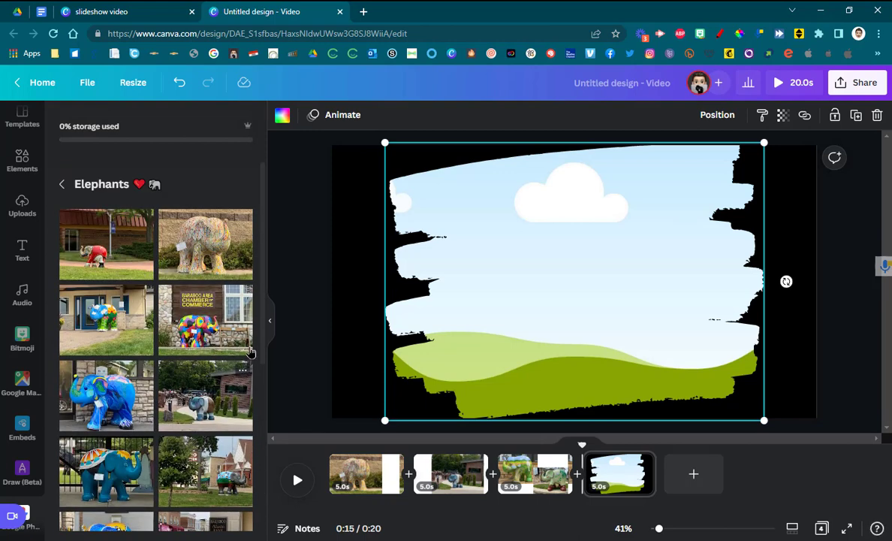
scroll(140, 423, down, 1)
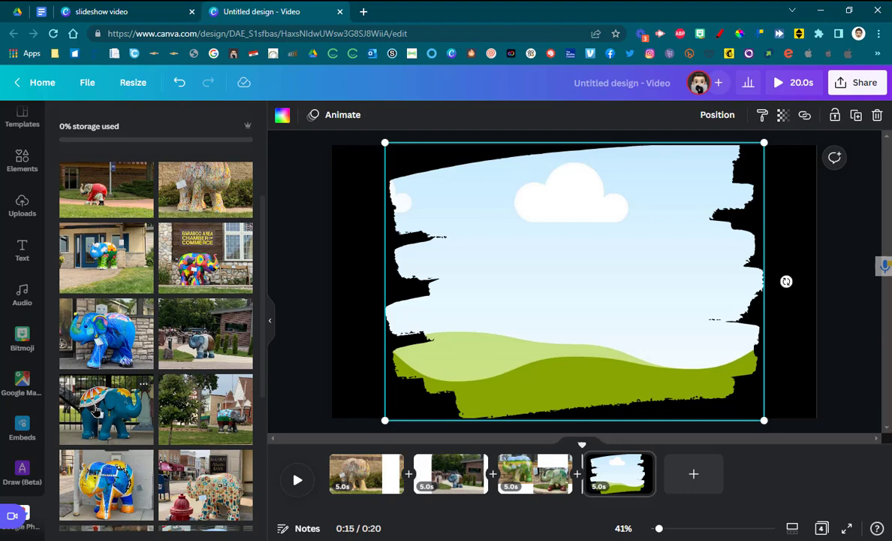
drag(99, 405, 485, 223)
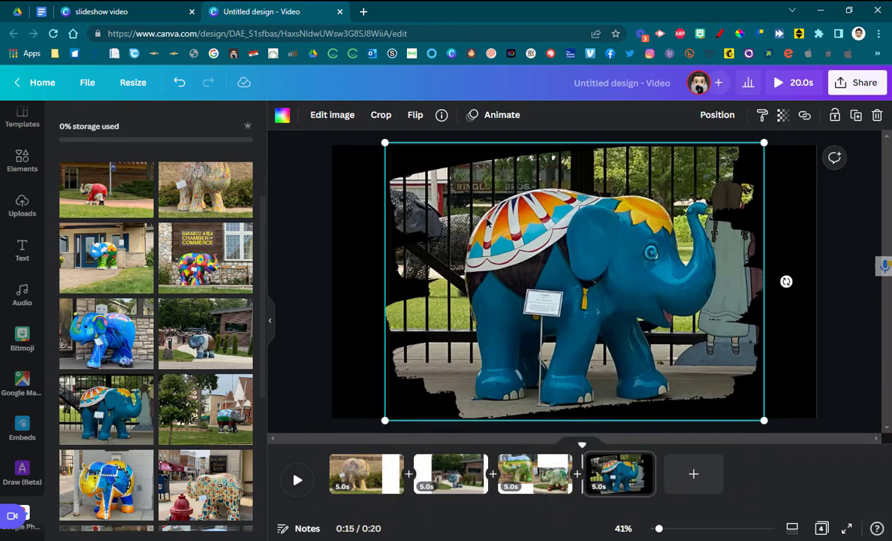
click(274, 402)
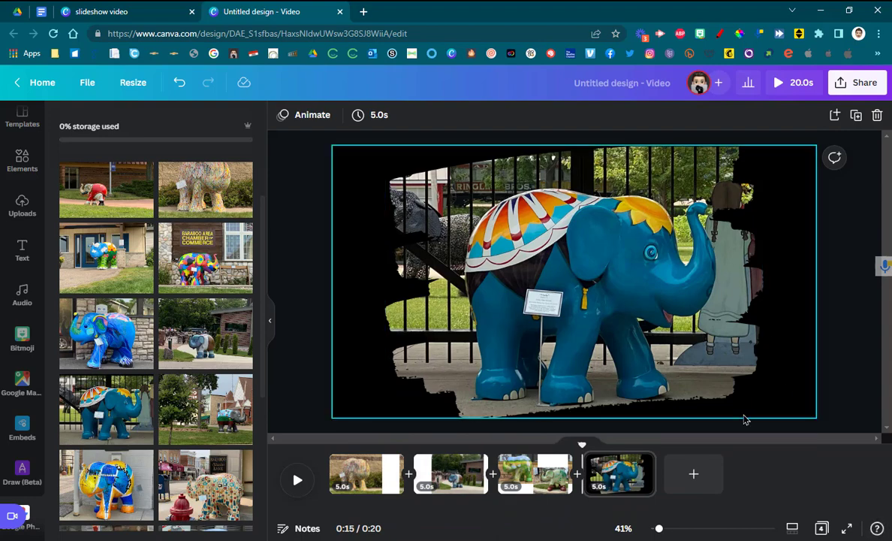
Step through pages 3, 2 and 4 in the timeline, then add a blank page after page 4
click(501, 458)
click(451, 477)
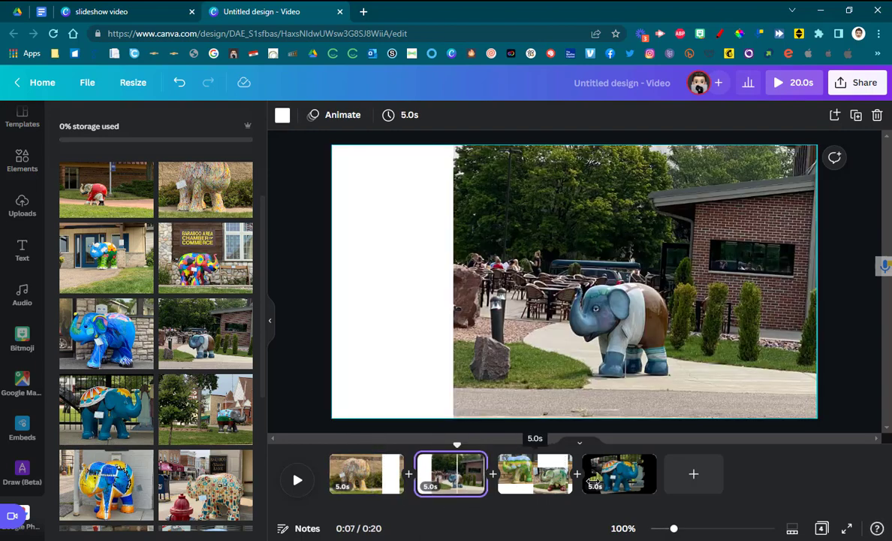
click(619, 477)
click(693, 475)
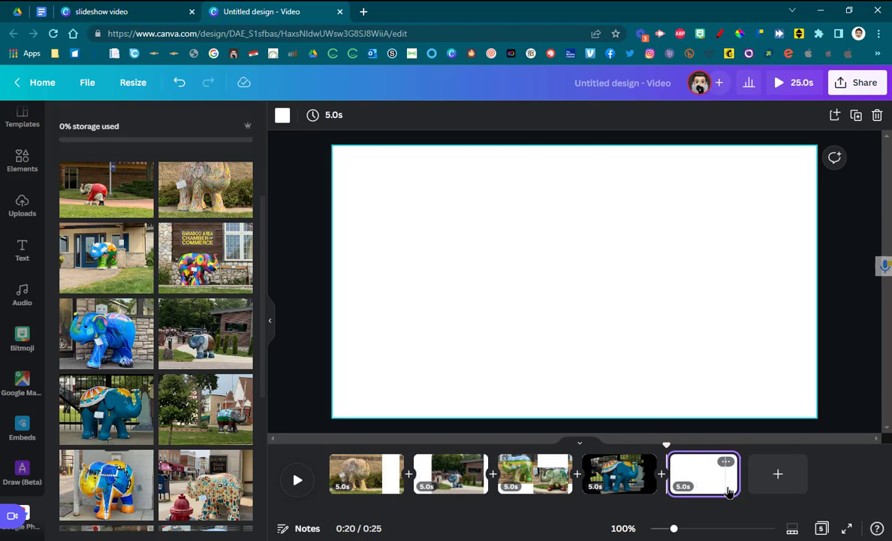
Add the Beach Please script text style to the fifth page
click(21, 251)
scroll(143, 270, down, 3)
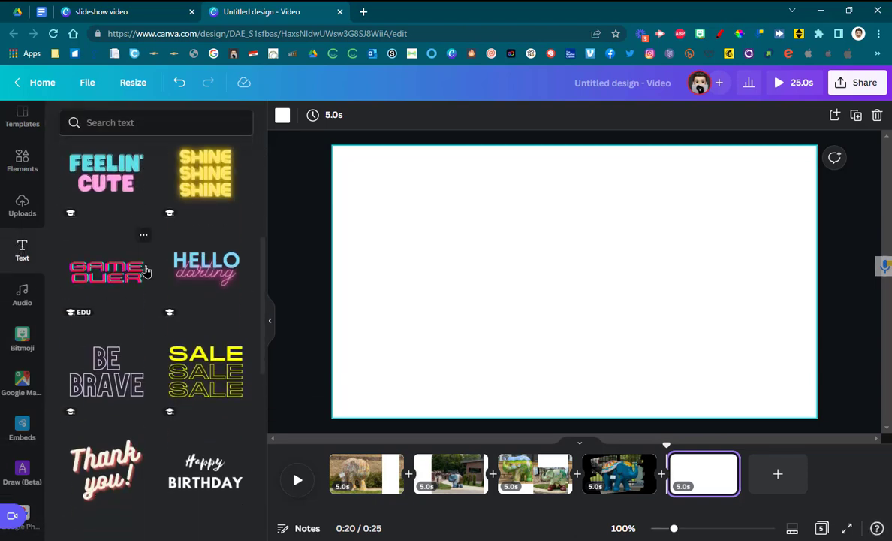
scroll(145, 271, down, 7)
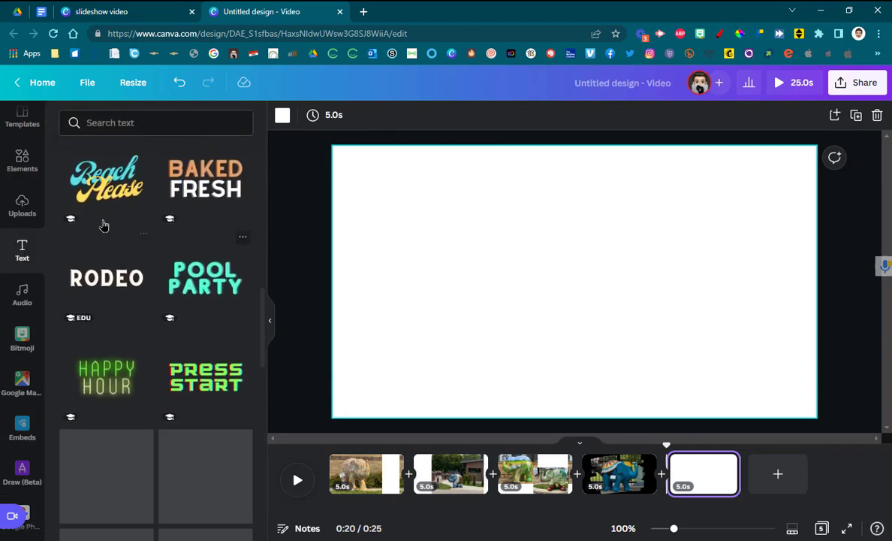
click(163, 205)
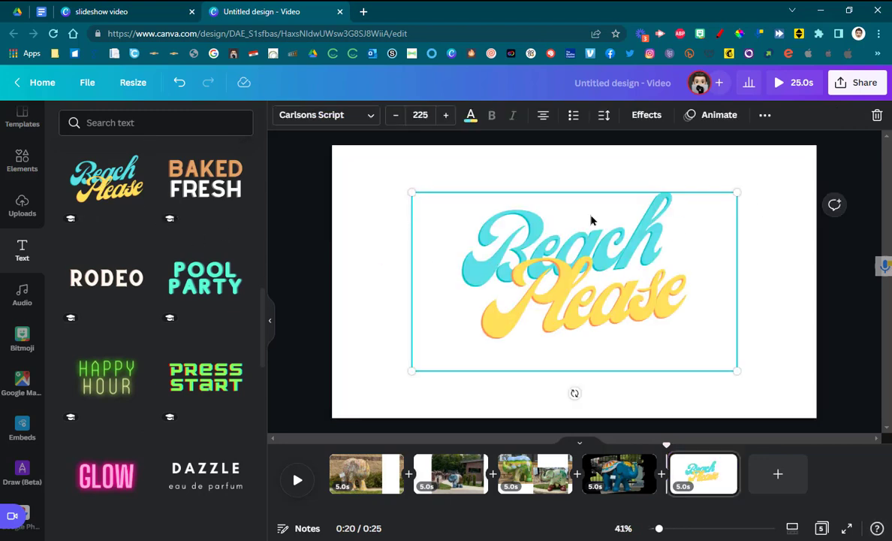
Replace the words Beach and Please with Elephant and Parade
click(524, 225)
click(543, 232)
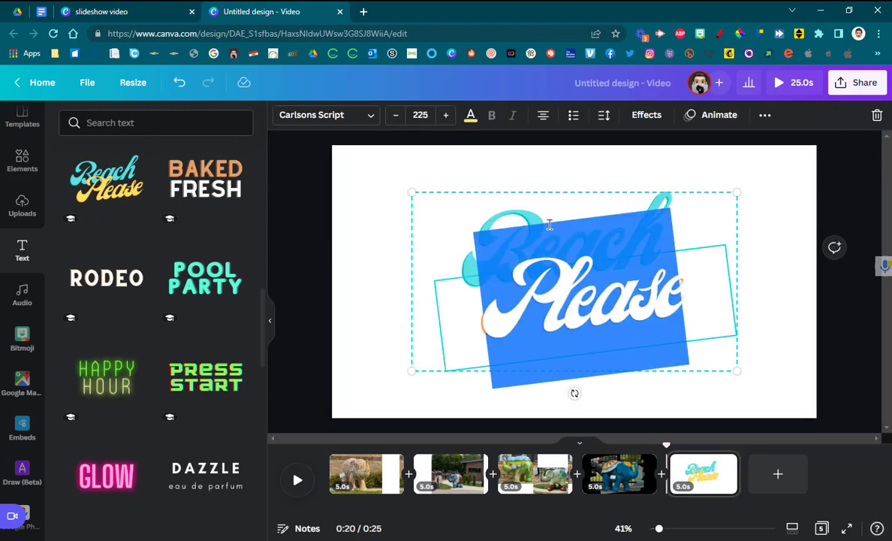
text(Parade)
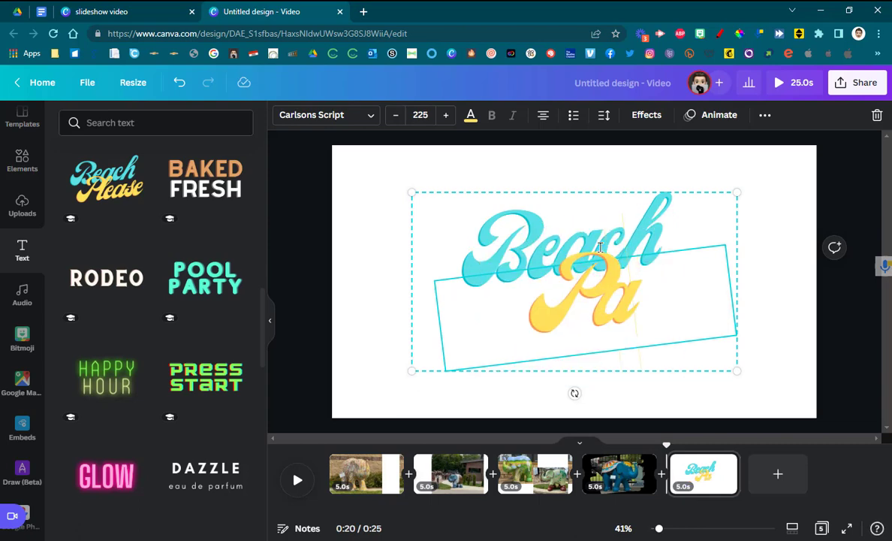
click(528, 224)
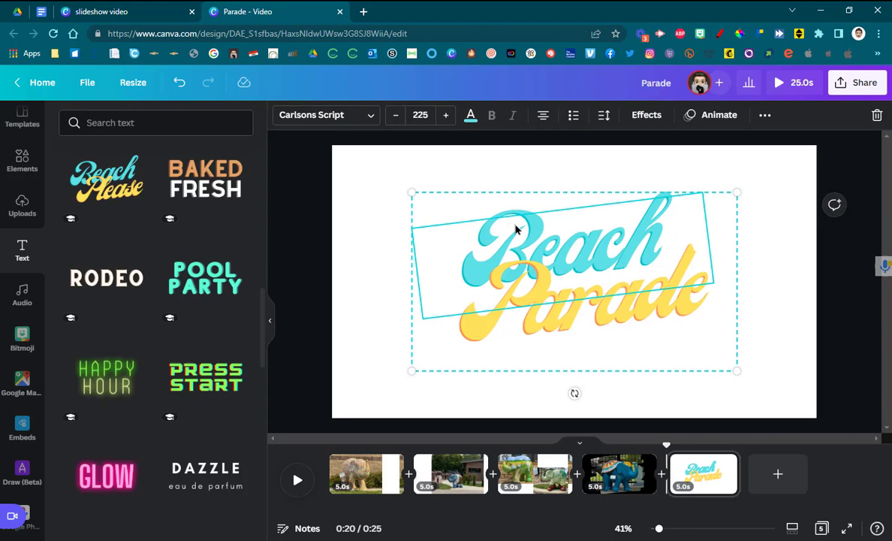
click(516, 226)
text(Elephant)
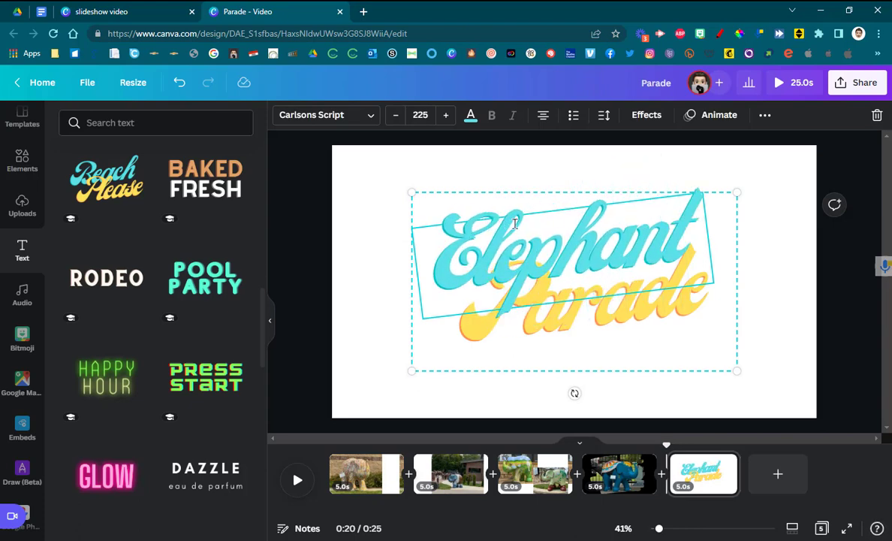
click(345, 314)
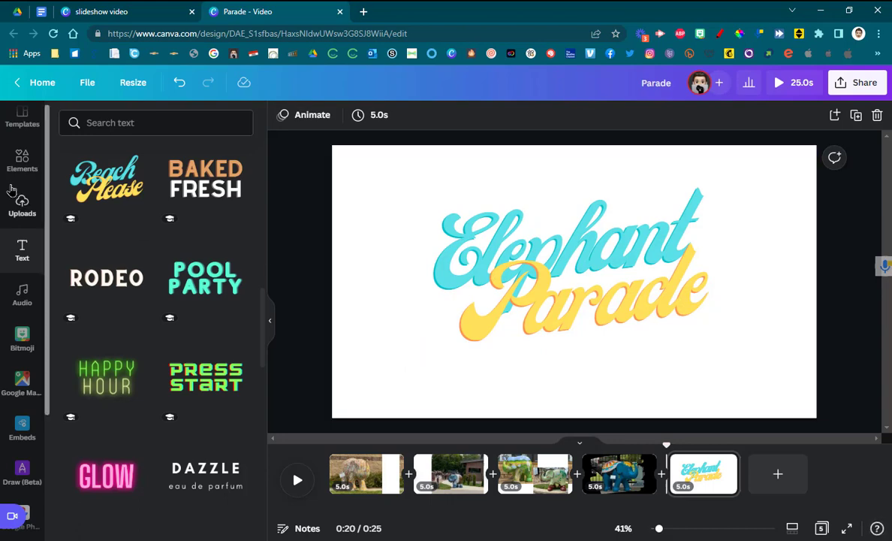
Add a square shape and stretch it into a full-page black rectangle on the title page
click(23, 160)
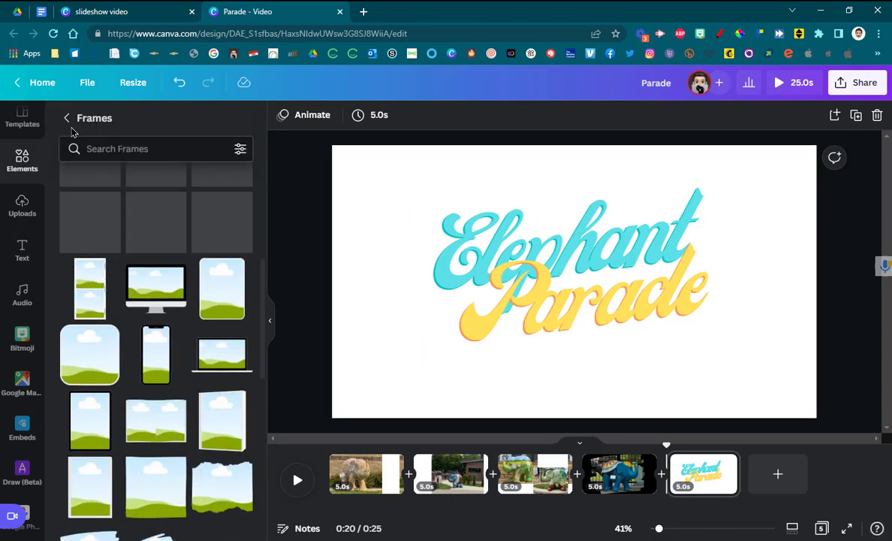
click(66, 118)
click(128, 226)
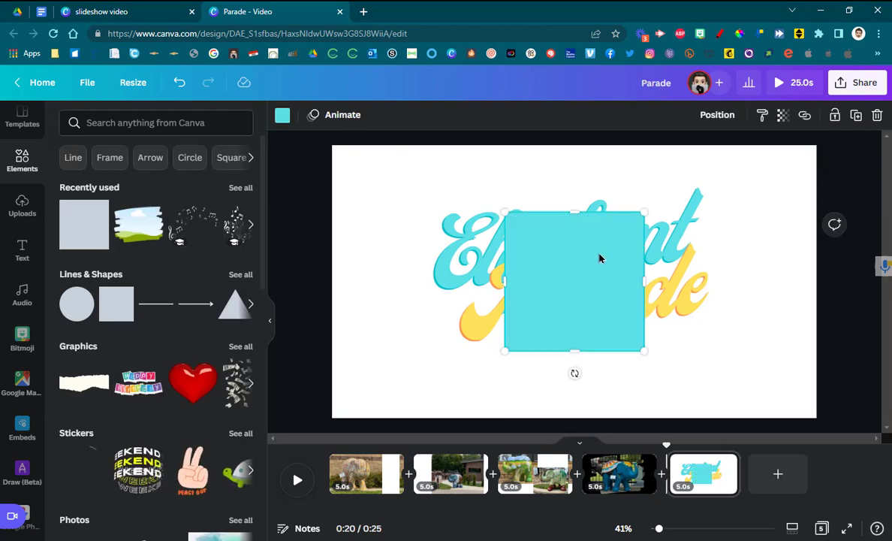
drag(516, 245, 384, 199)
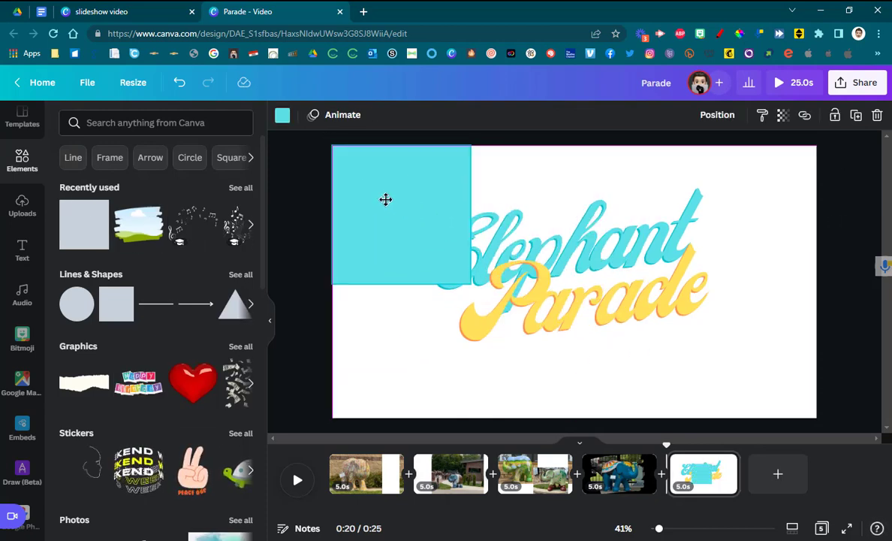
drag(472, 214, 821, 214)
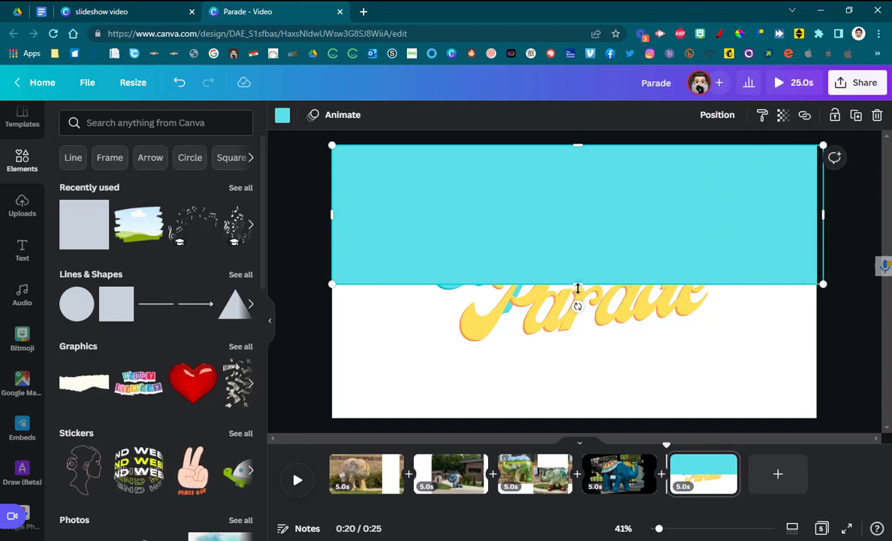
drag(578, 285, 575, 423)
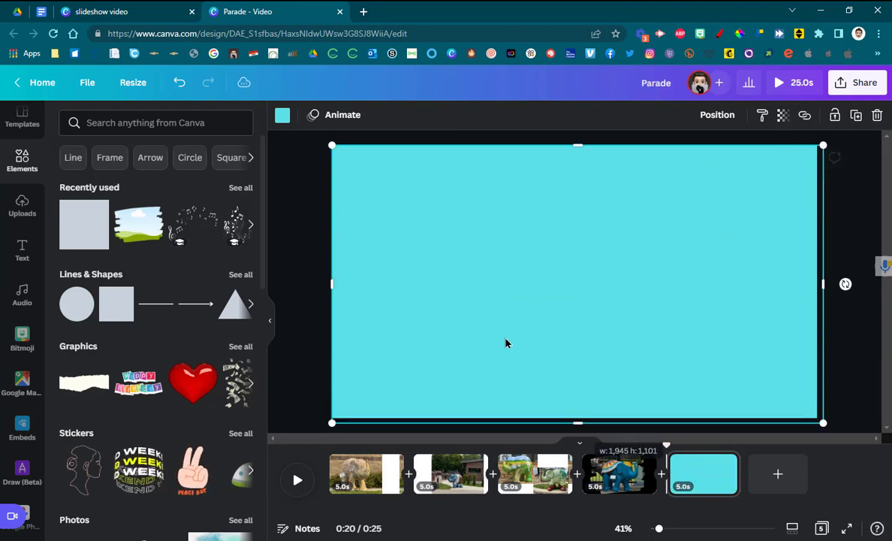
click(282, 116)
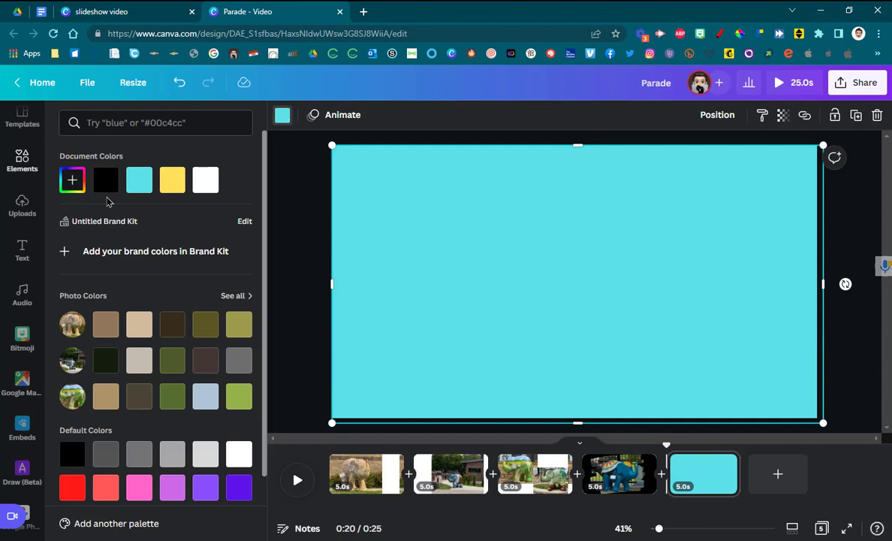
click(107, 180)
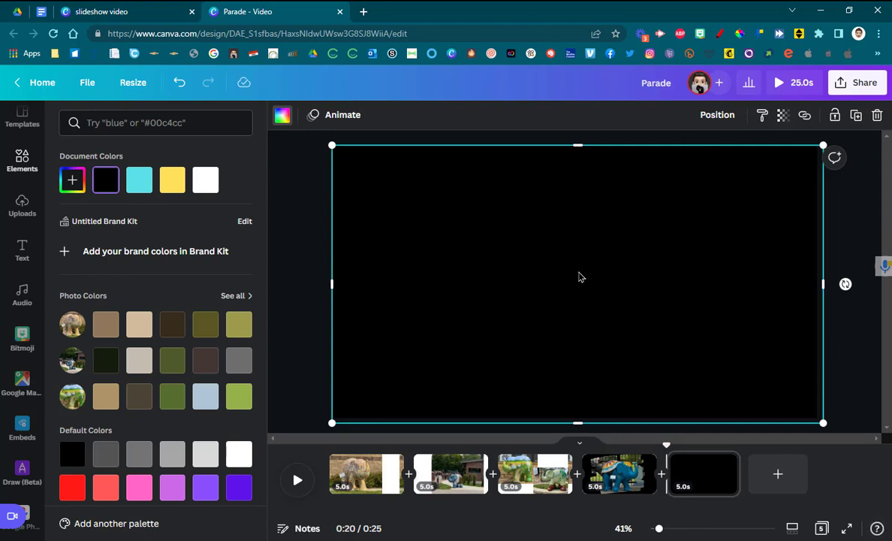
Send the black rectangle behind the Elephant Parade title and move the title page to the start
click(719, 115)
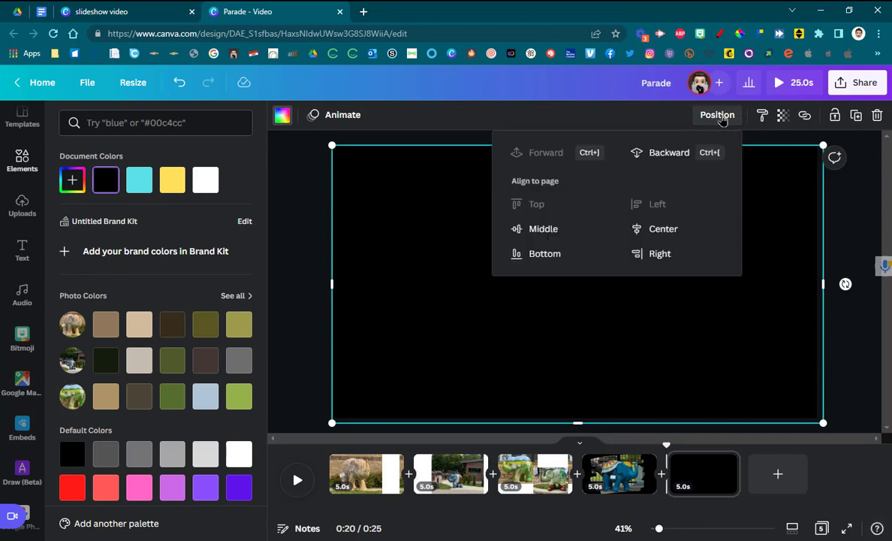
click(686, 157)
click(299, 264)
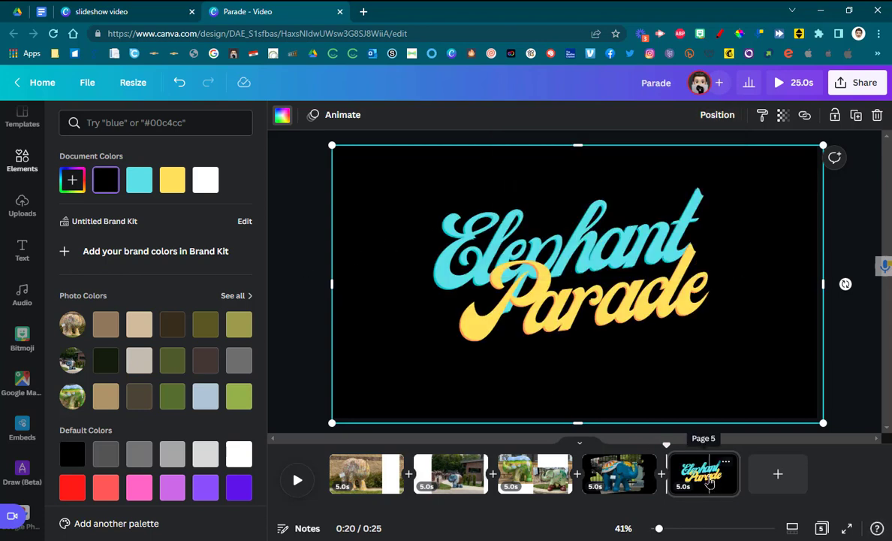
drag(708, 482, 359, 475)
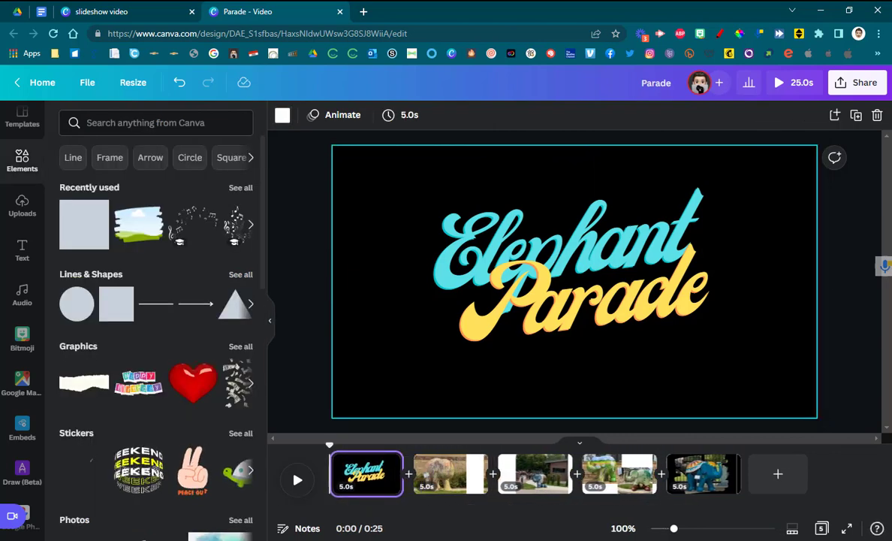
Review the four elephant photo pages, hide the side panel, and bring up transitions after the title page
click(447, 474)
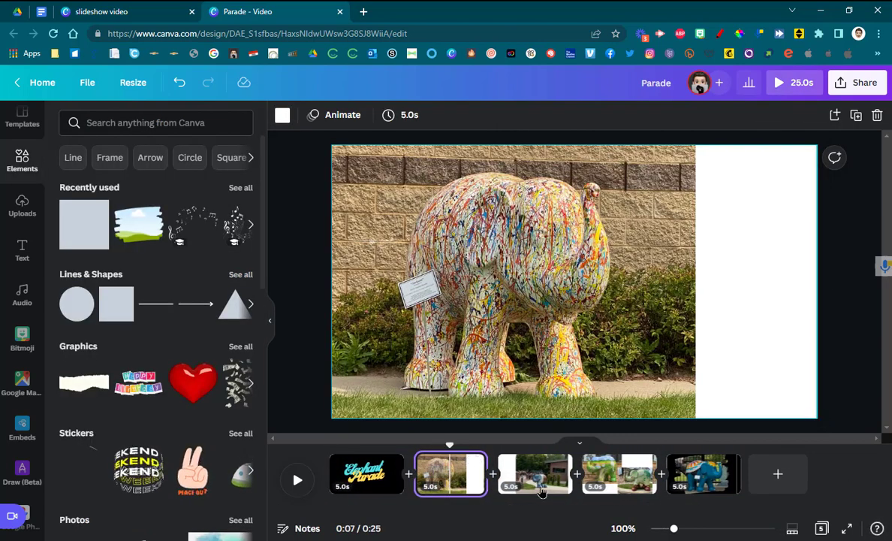
click(539, 487)
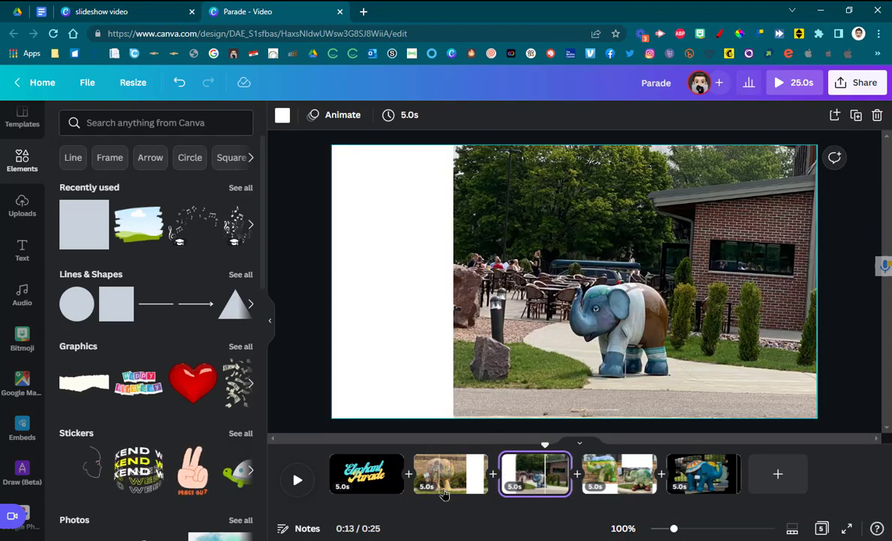
click(445, 493)
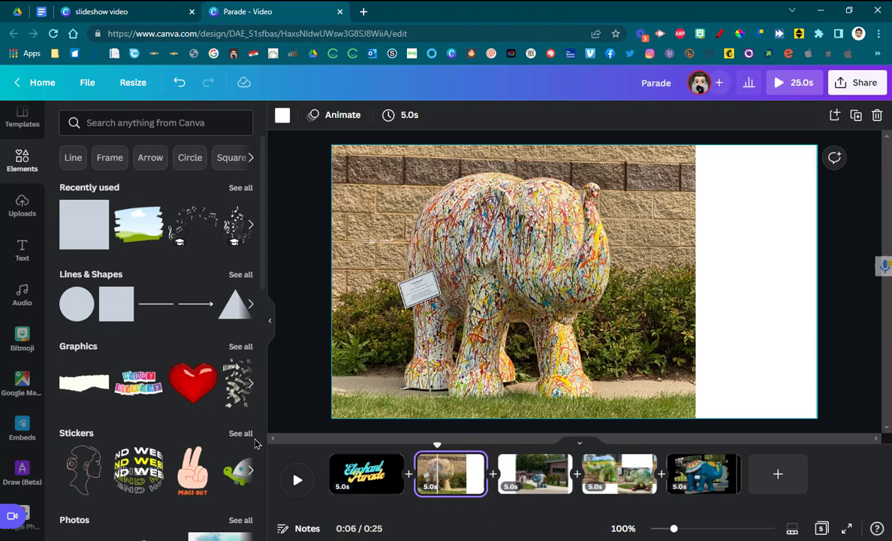
click(598, 462)
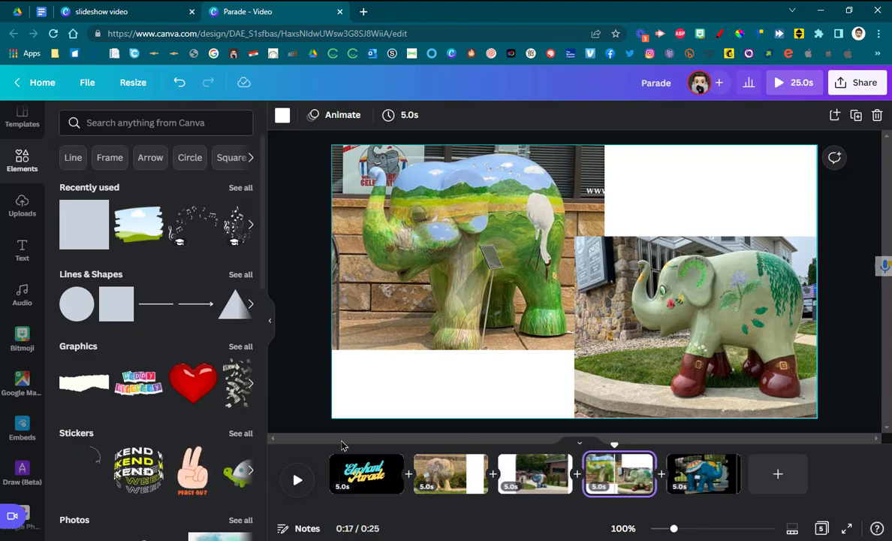
click(270, 321)
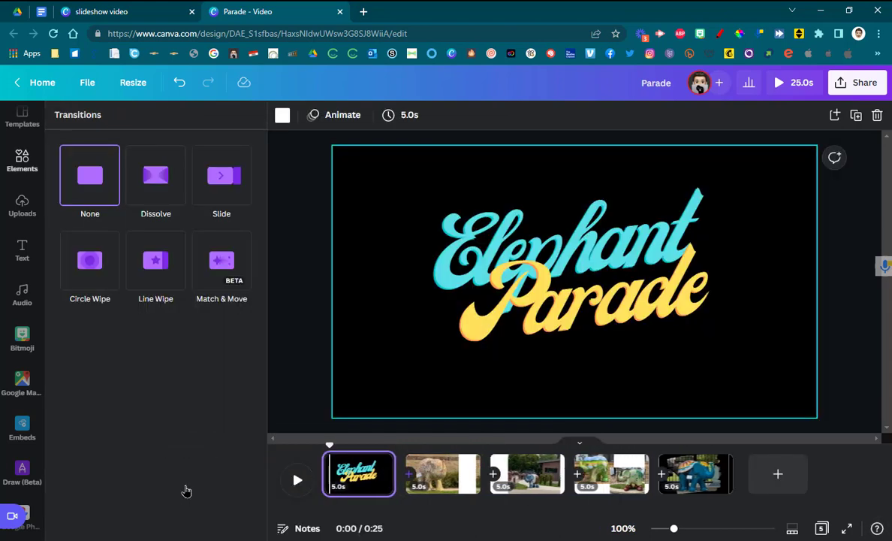
click(185, 483)
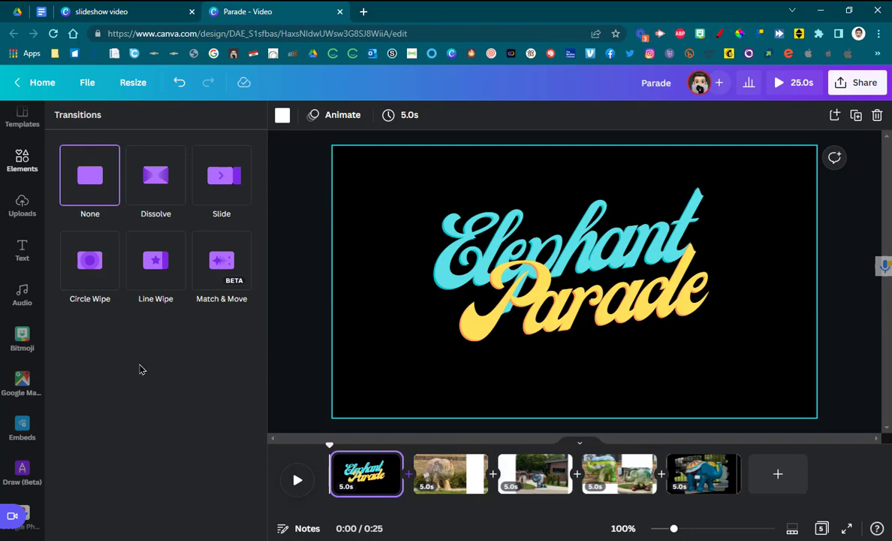
Apply a 2-second Dissolve transition between all pages, shortening the video to 17 seconds
click(149, 189)
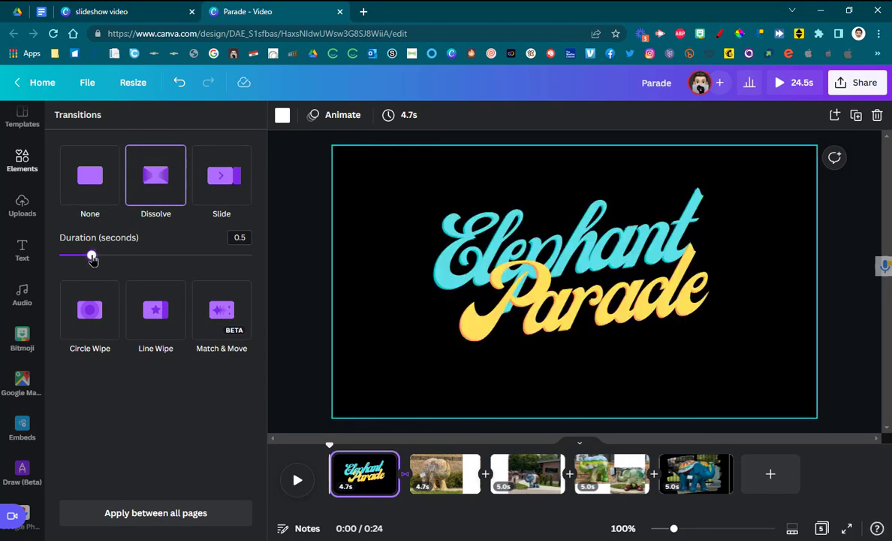
drag(91, 258, 213, 264)
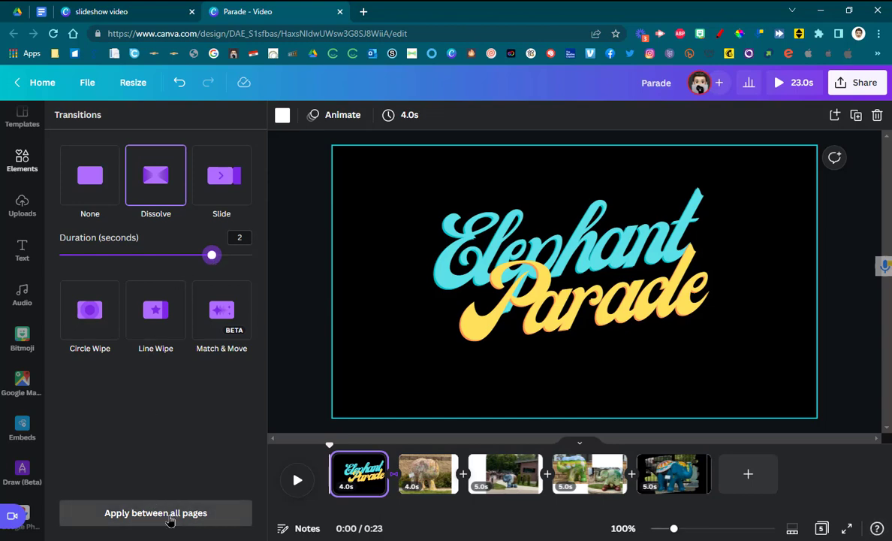
click(170, 518)
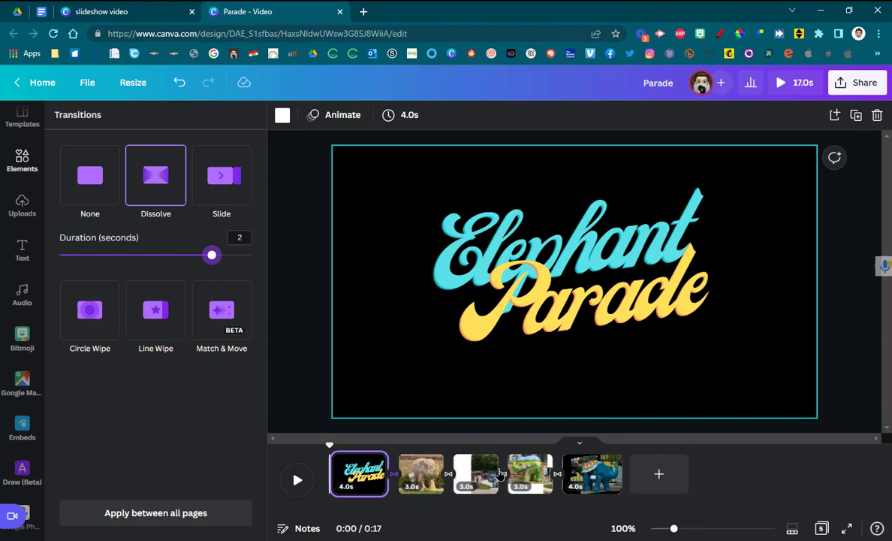
click(22, 161)
click(268, 313)
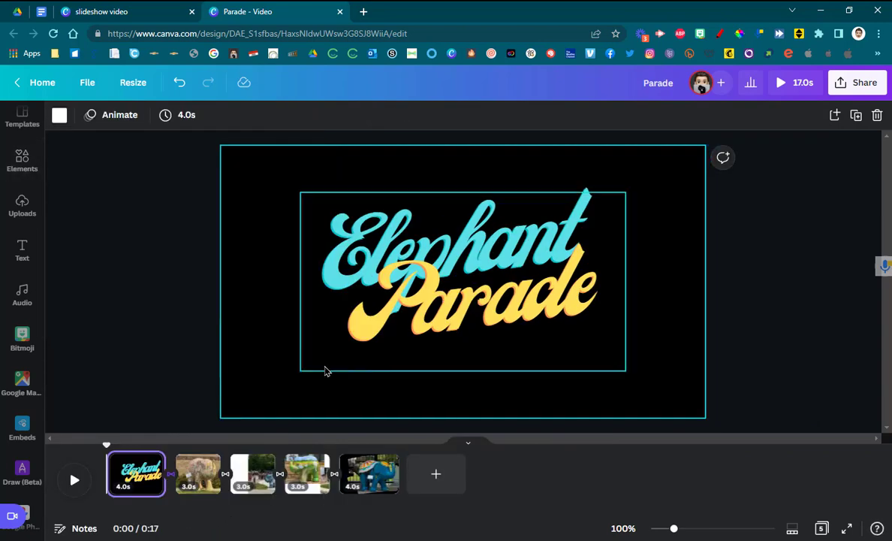
drag(674, 530, 688, 529)
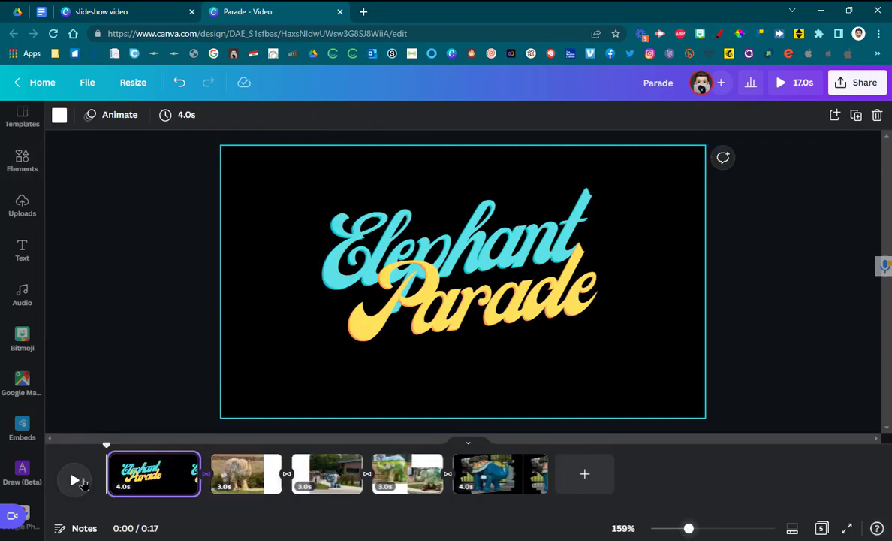
click(75, 480)
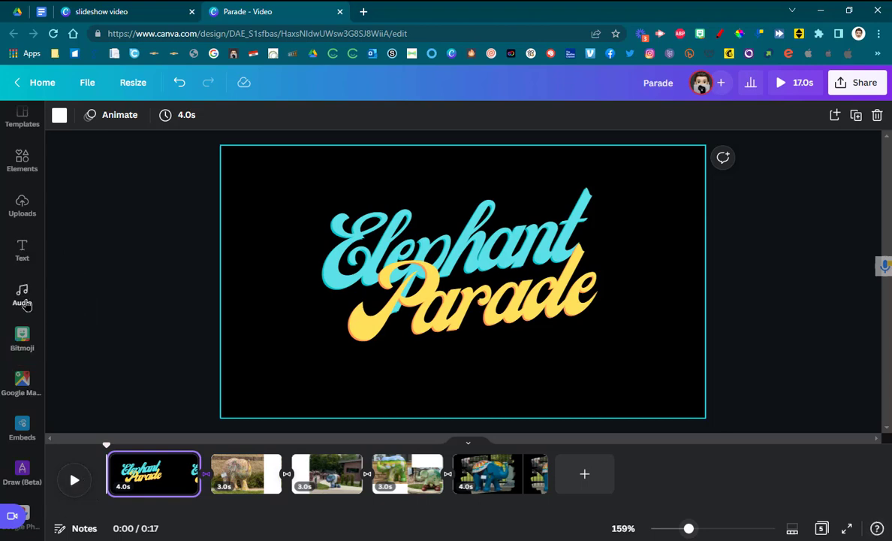
Preview the Feel So Lucky track and add it as background music
click(23, 295)
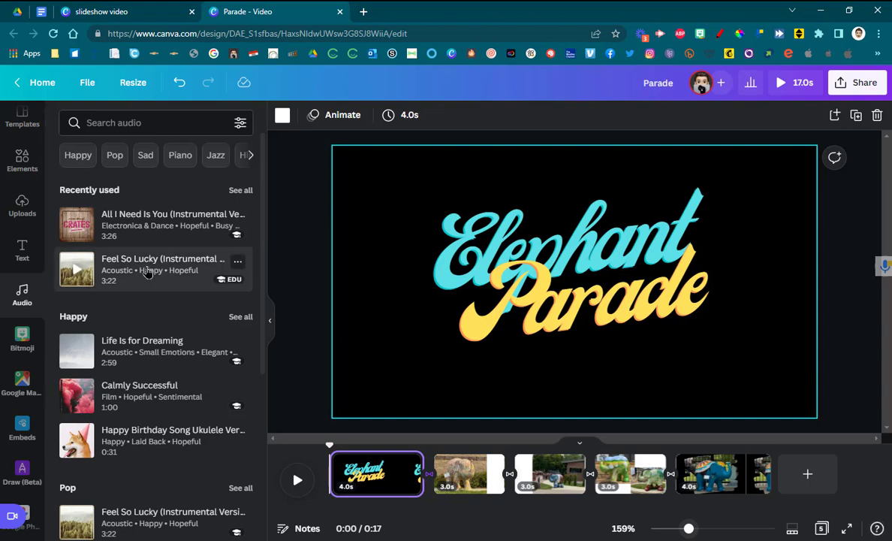
scroll(129, 306, down, 3)
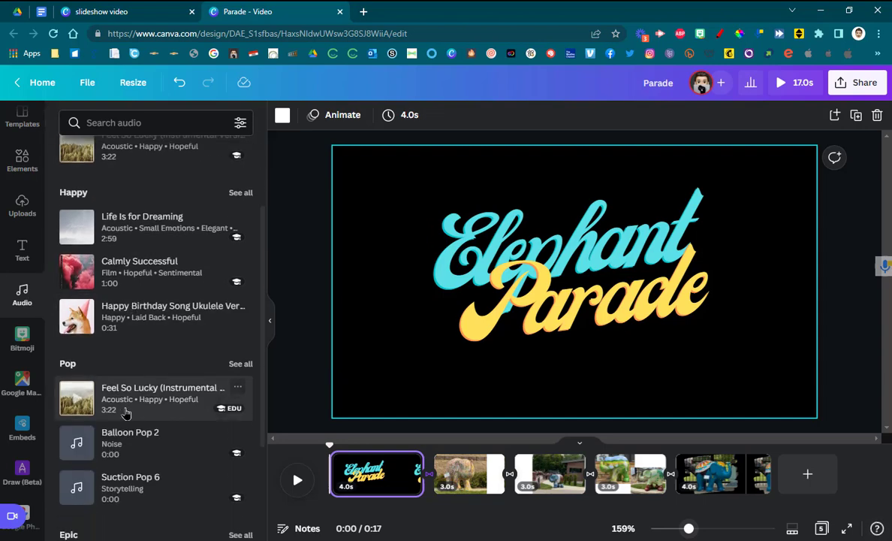
click(76, 400)
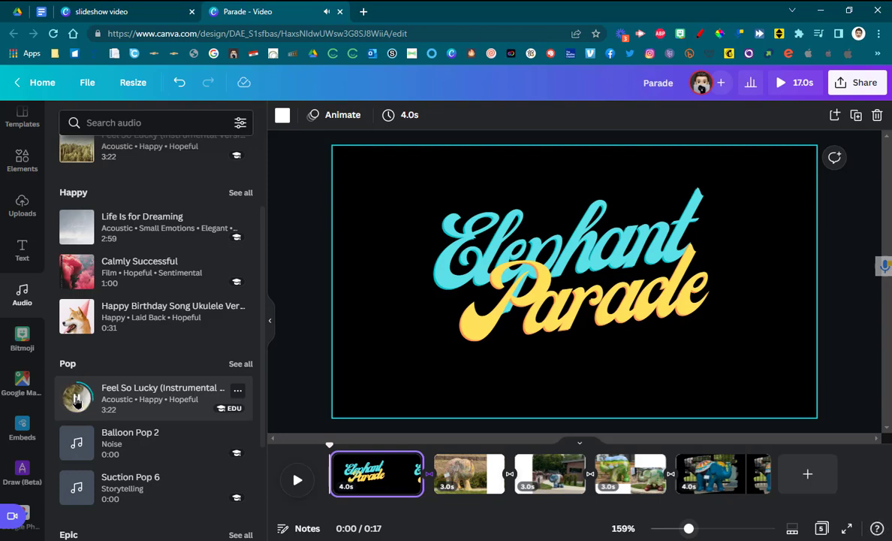
click(75, 402)
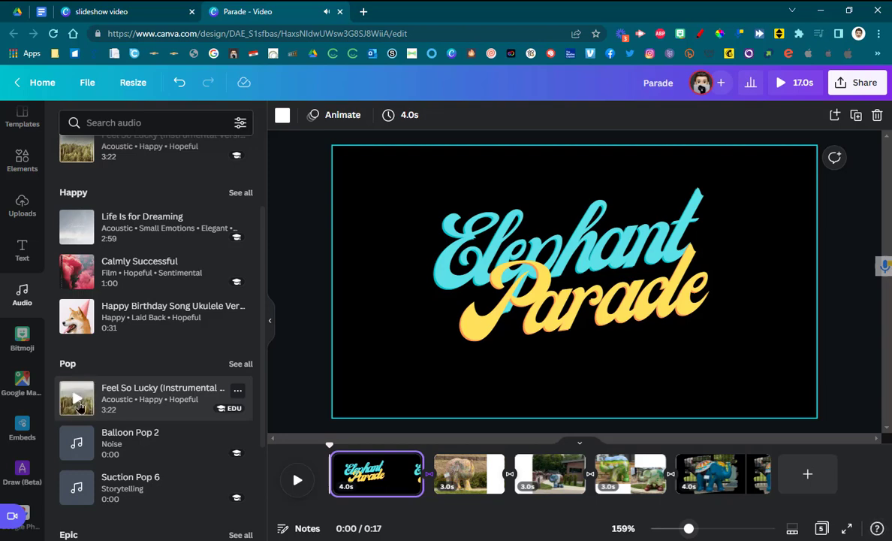
click(116, 405)
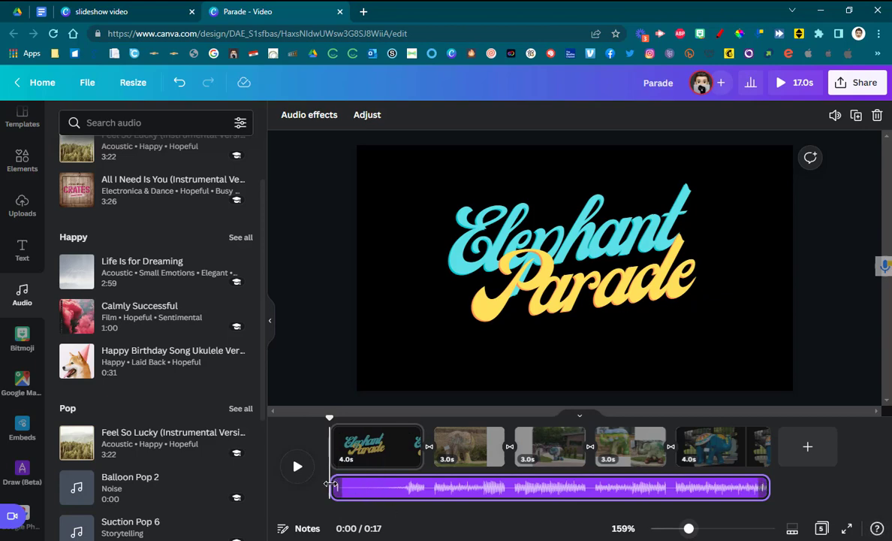
Trim and shift the music so it spans the full 17.0-second video
drag(333, 487, 370, 489)
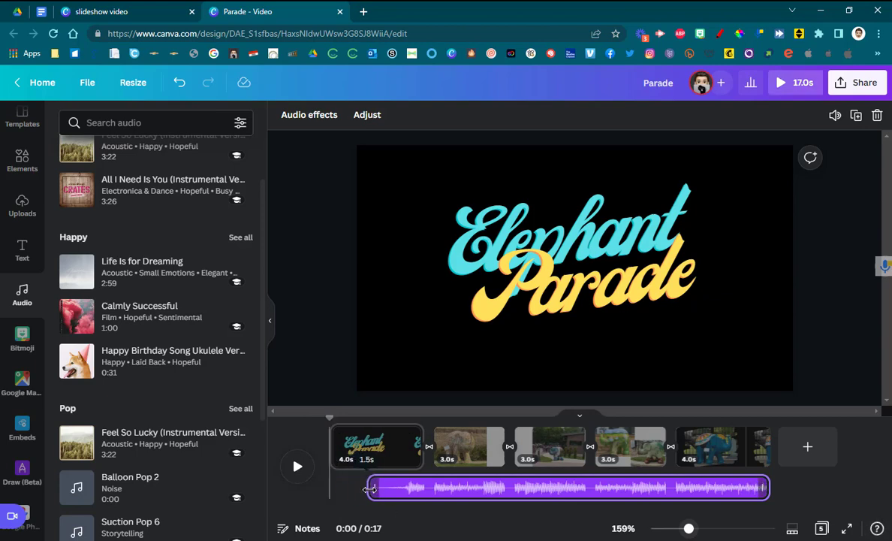
drag(455, 490, 411, 484)
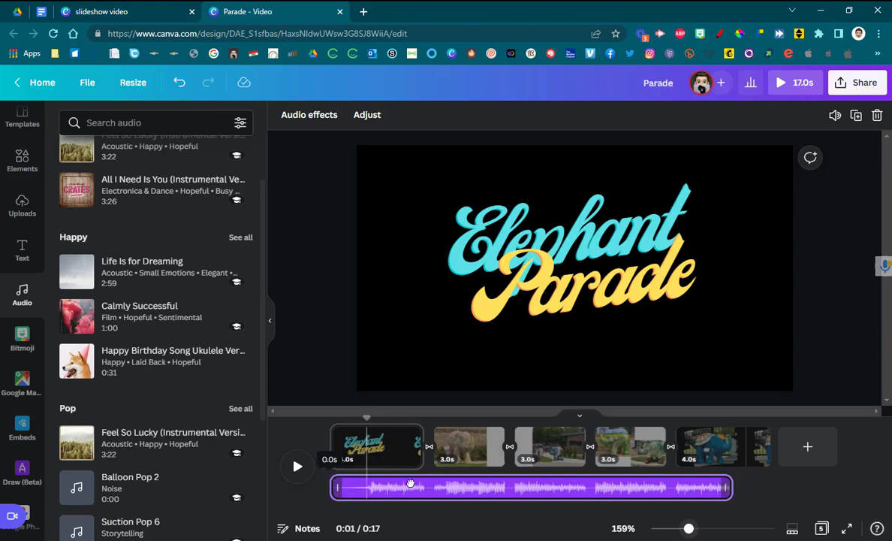
drag(729, 489, 769, 498)
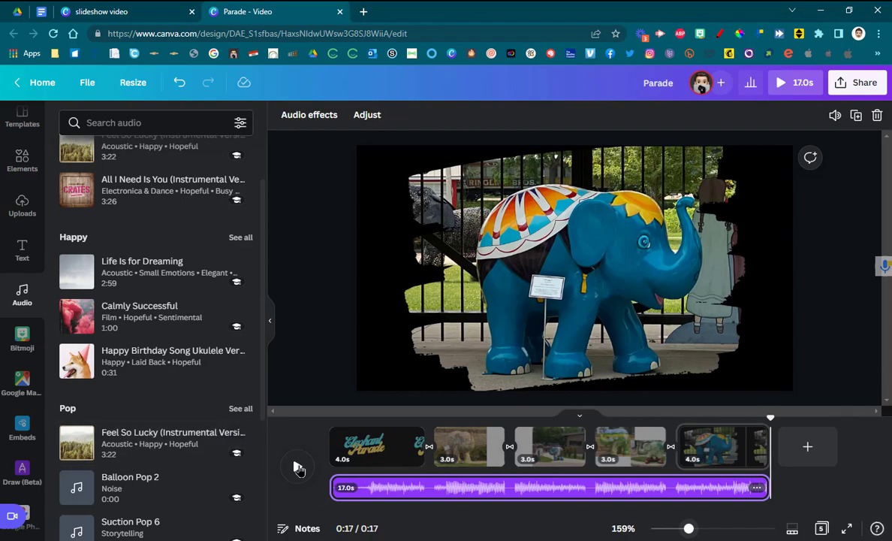
click(793, 471)
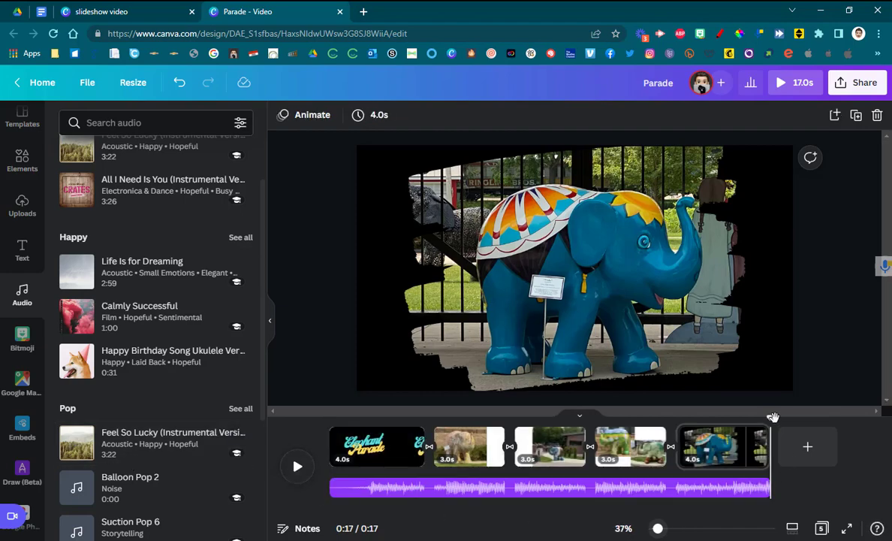
drag(773, 417, 326, 348)
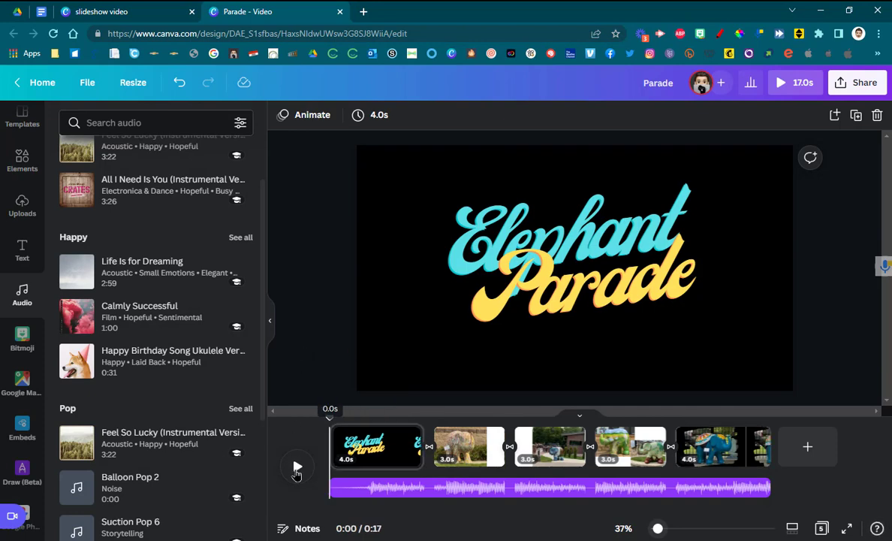
click(297, 469)
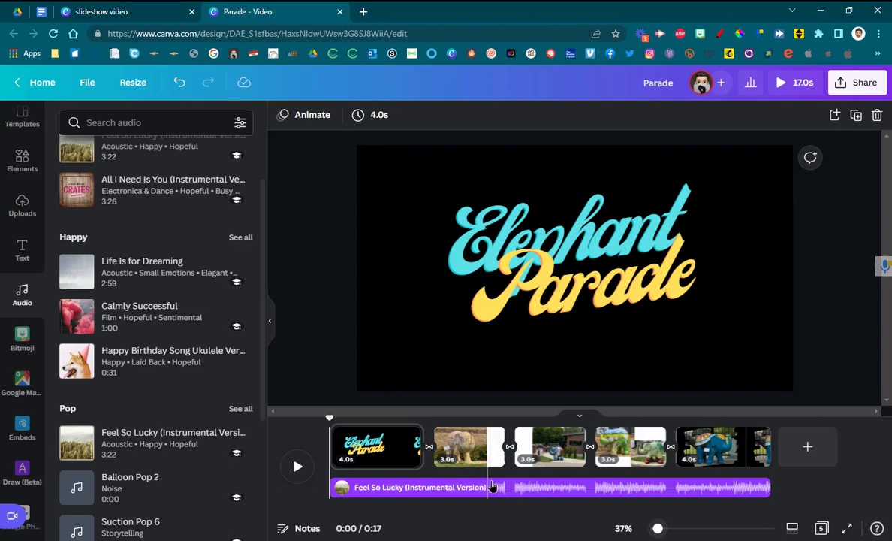
Set the background music's Fade out to 3.0 seconds in its Audio effects
click(520, 493)
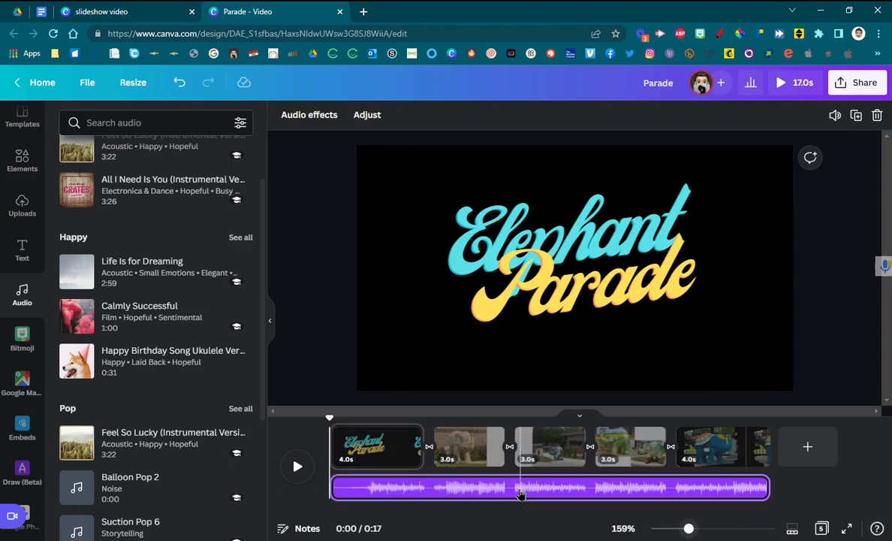
click(757, 488)
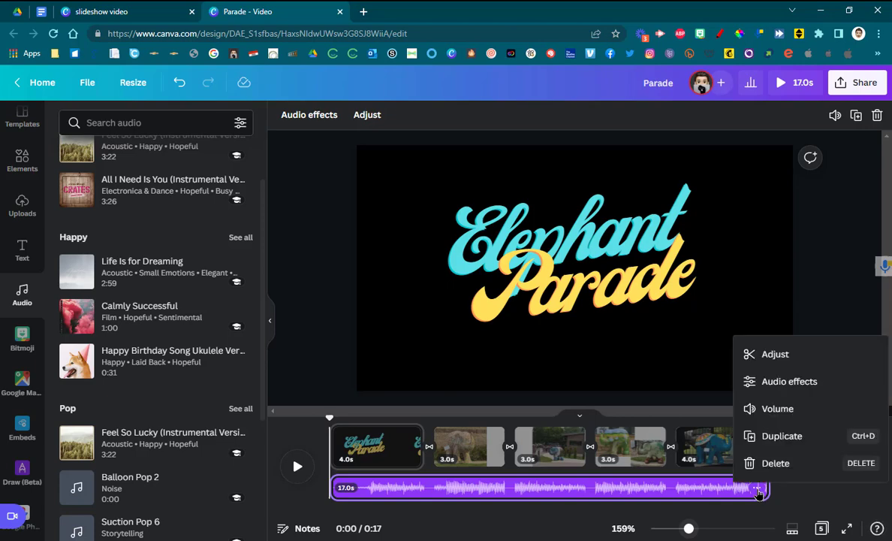
click(781, 383)
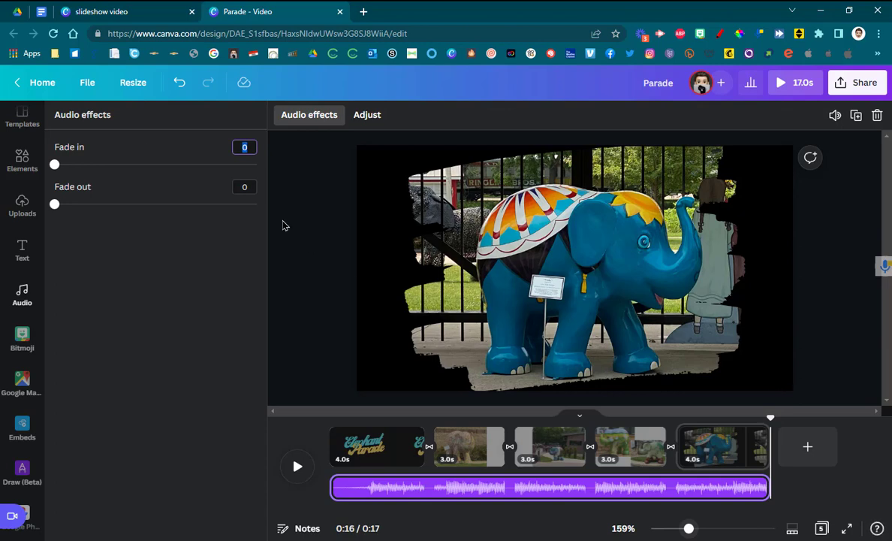
drag(55, 204, 178, 226)
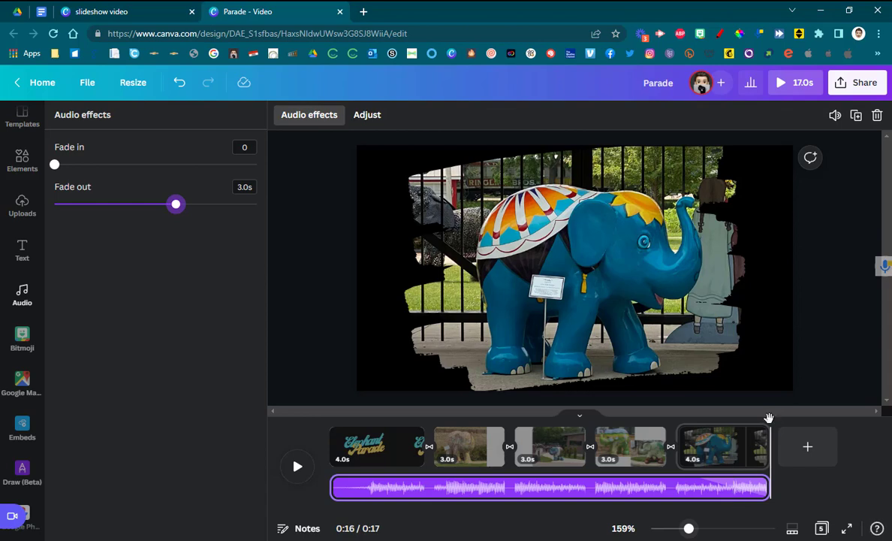
drag(769, 418, 597, 410)
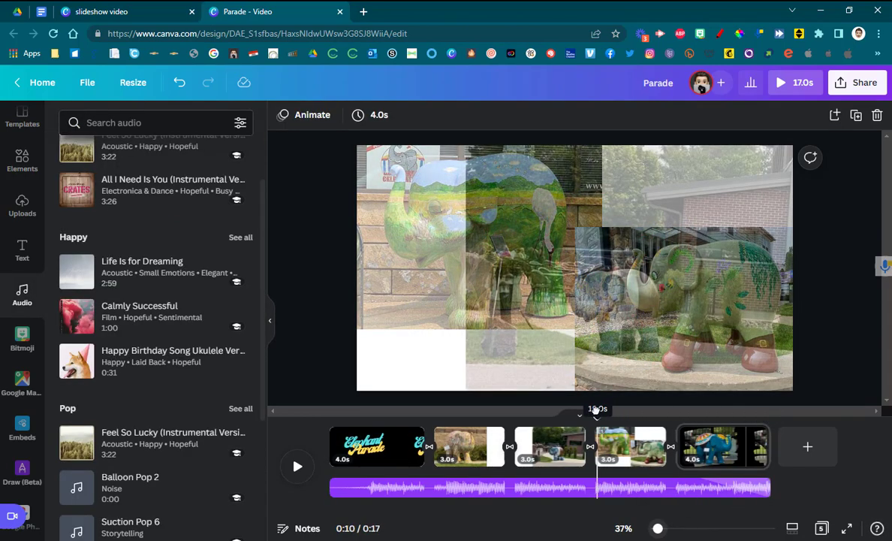
click(297, 467)
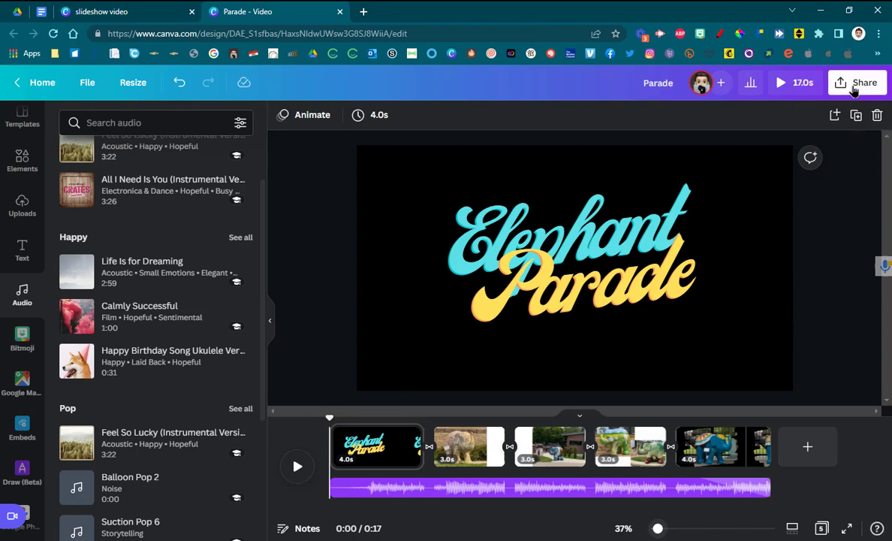
Copy a view-only link to the Parade video from the Share options
click(853, 89)
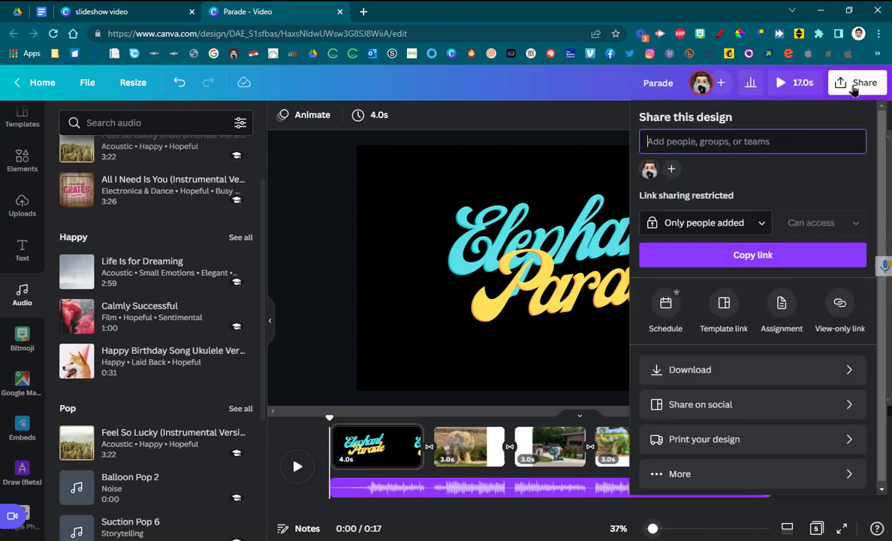
click(838, 300)
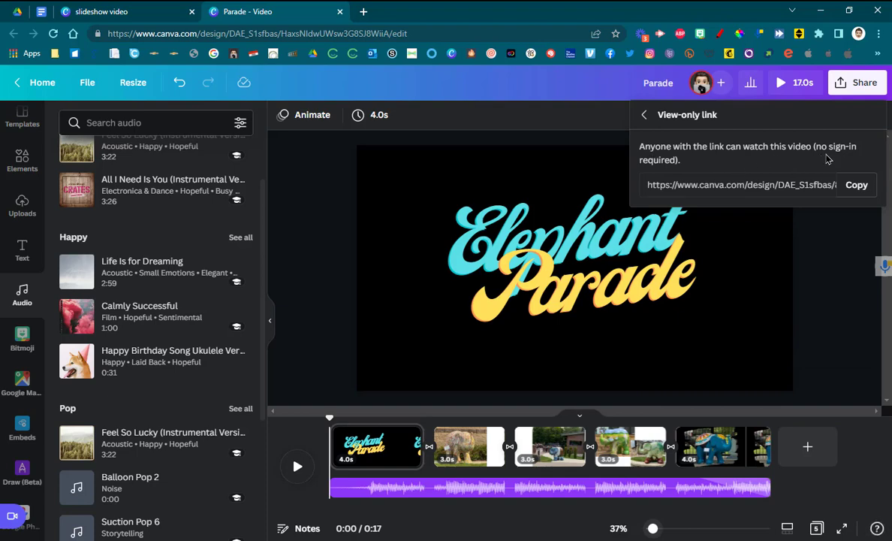
click(856, 186)
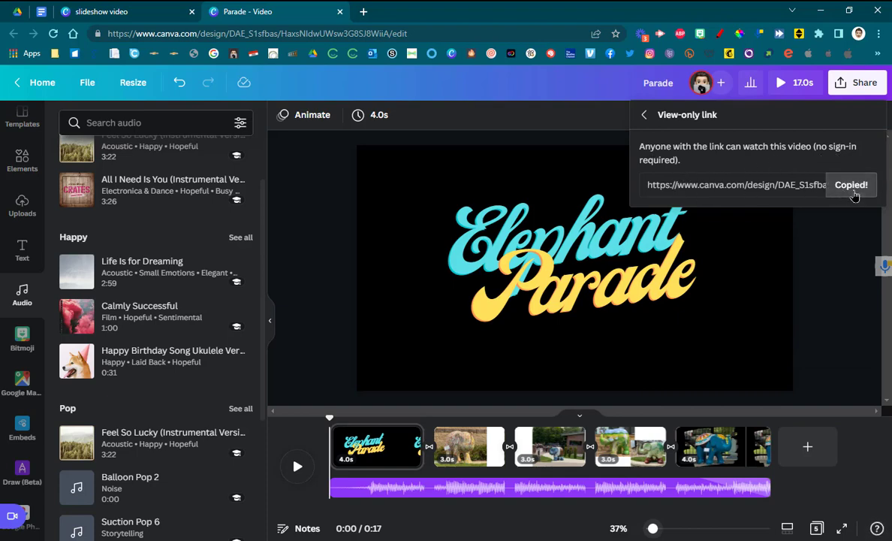
click(858, 34)
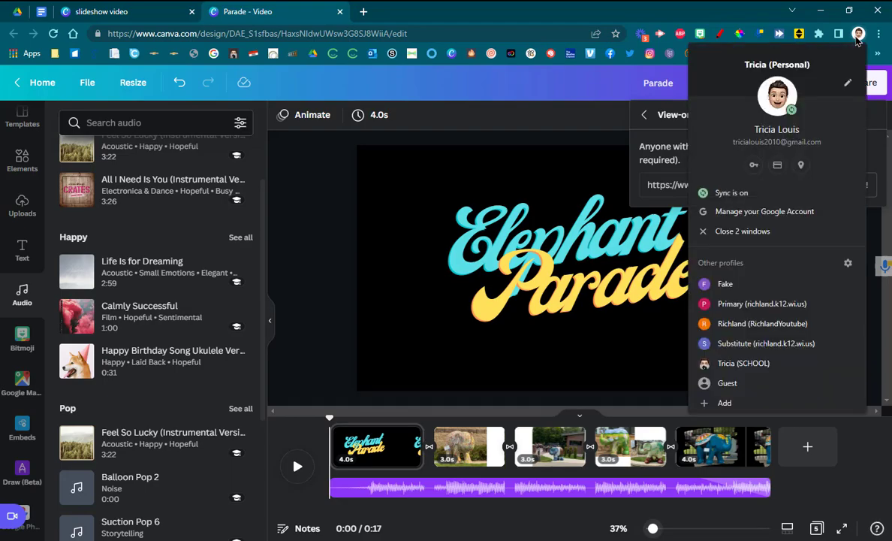
Paste the copied watch link into a Chrome guest window and load it
click(743, 385)
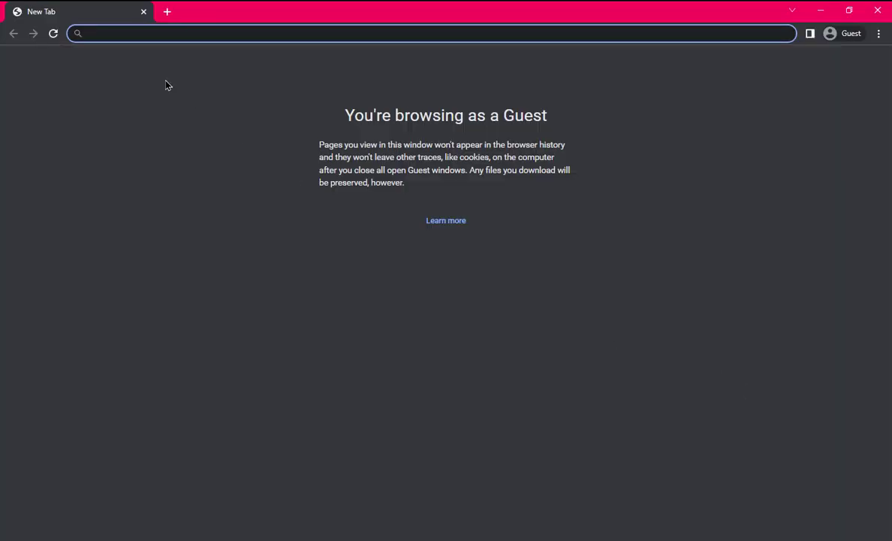
click(100, 31)
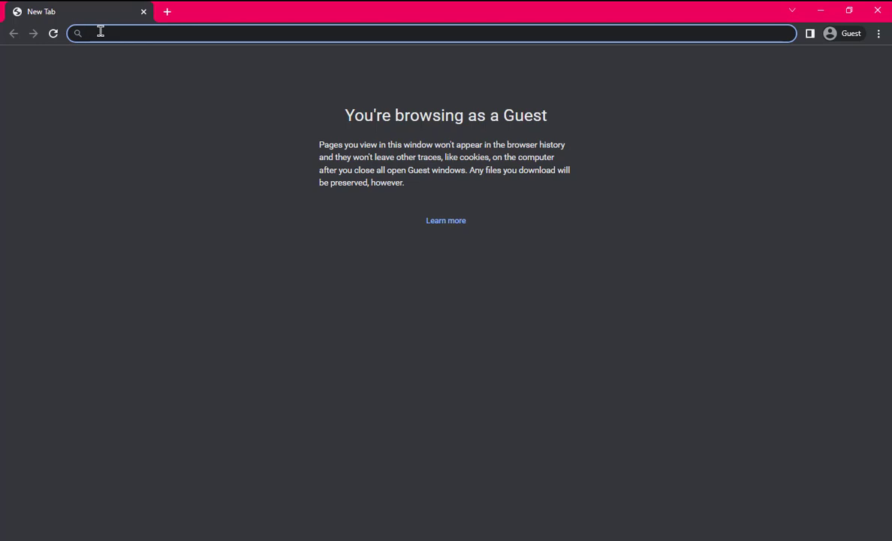
key(ctrl+v)
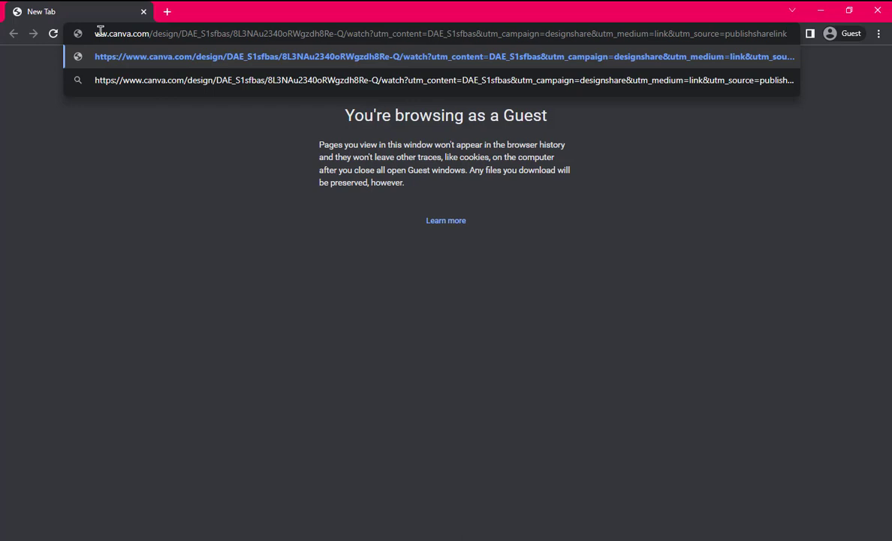
key(Return)
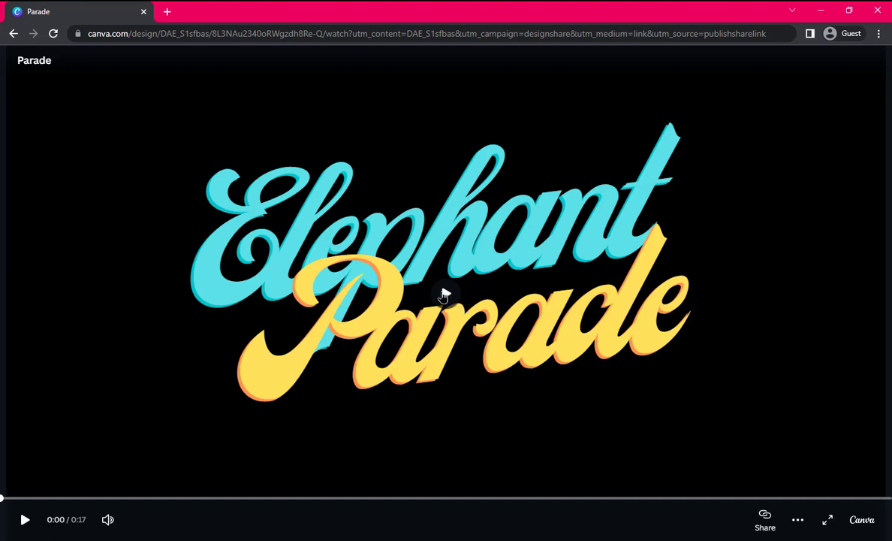
Play the Parade video as a guest viewer, then move the guest window aside to reveal the editor
click(444, 295)
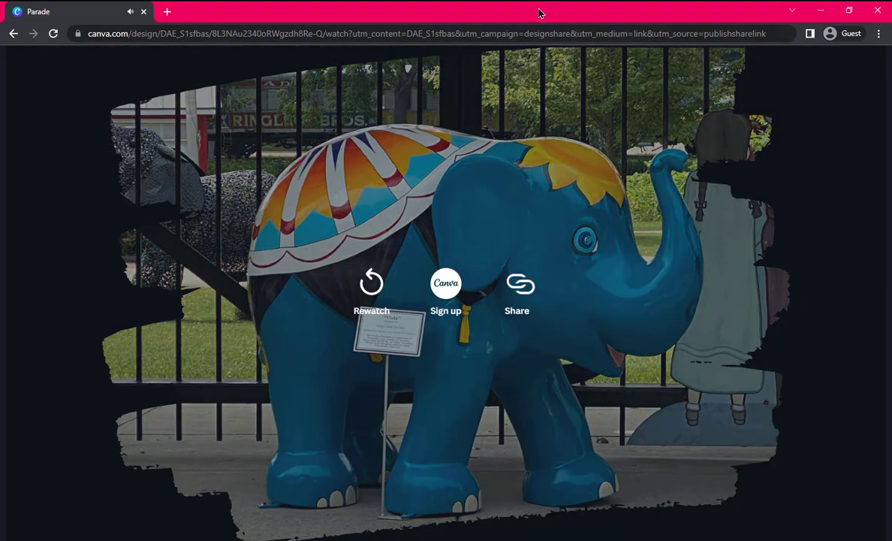
drag(538, 13, 891, 12)
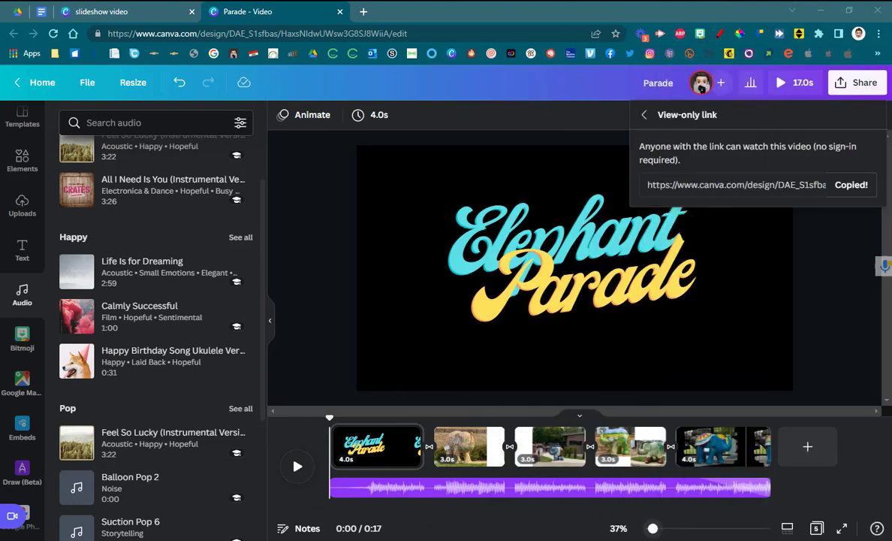
Set all five pages to 8.0 seconds each, making the video 40 seconds long
click(449, 466)
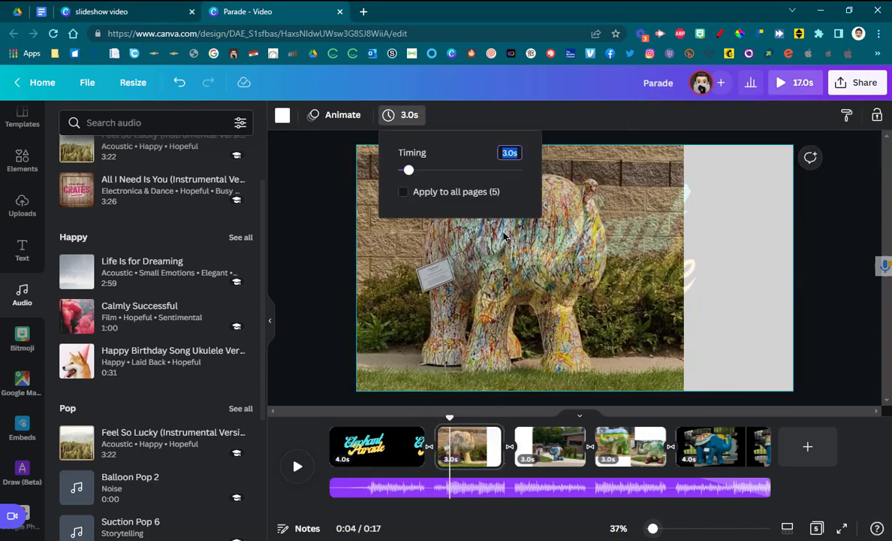
text(5)
click(403, 193)
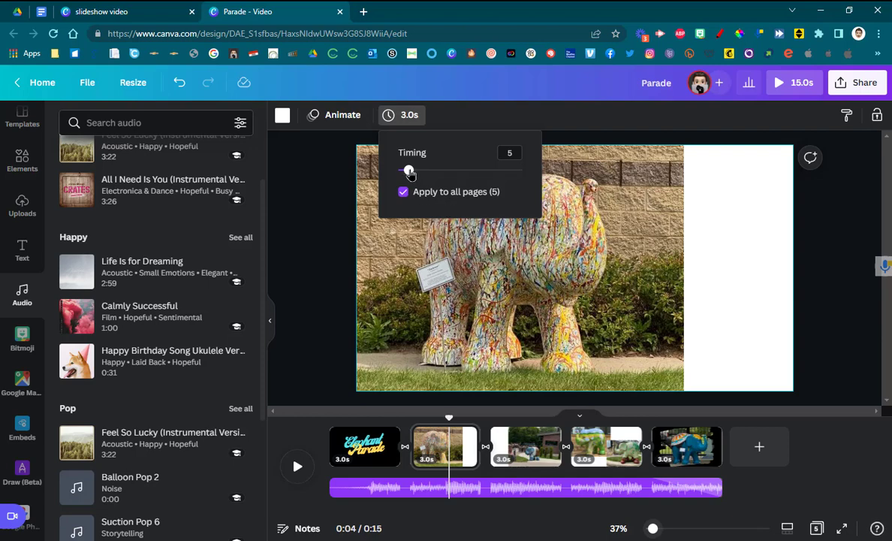
drag(409, 172, 430, 171)
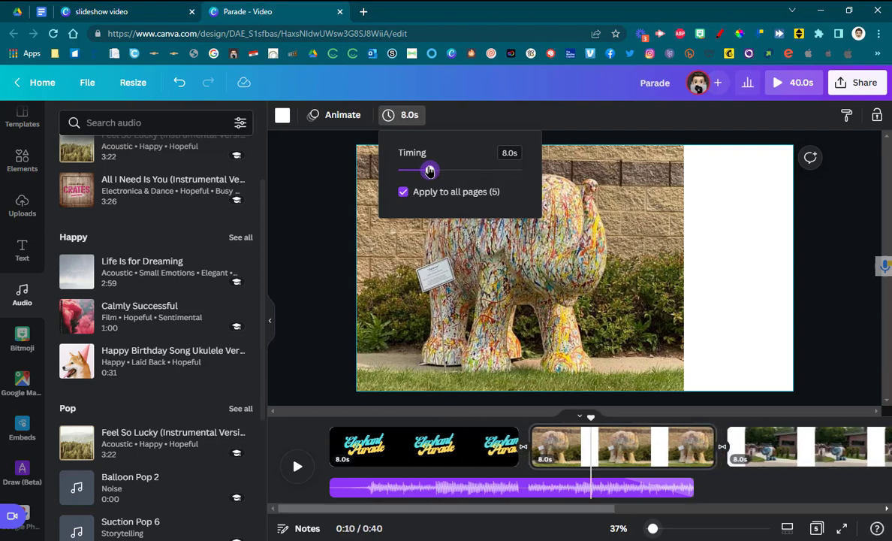
click(385, 414)
click(340, 413)
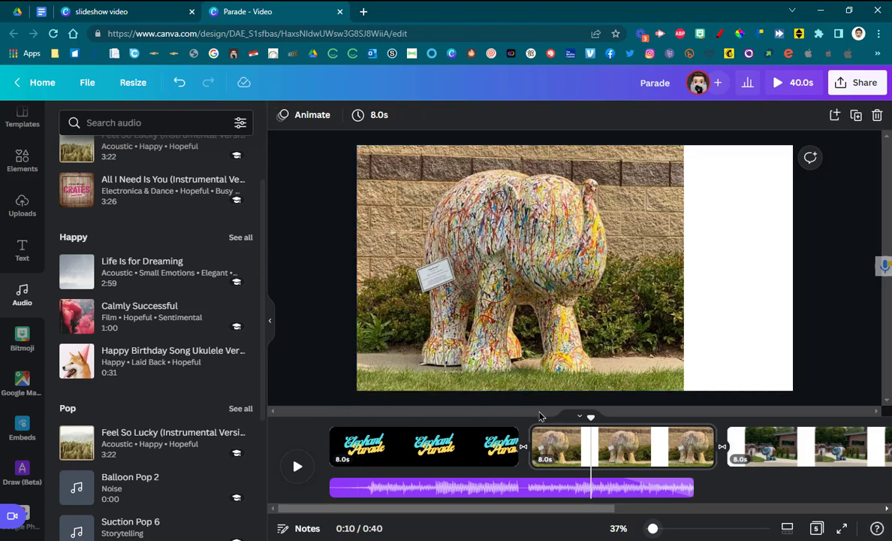
Extend the music track to the end of the 40-second timeline
drag(593, 417, 330, 417)
key(space)
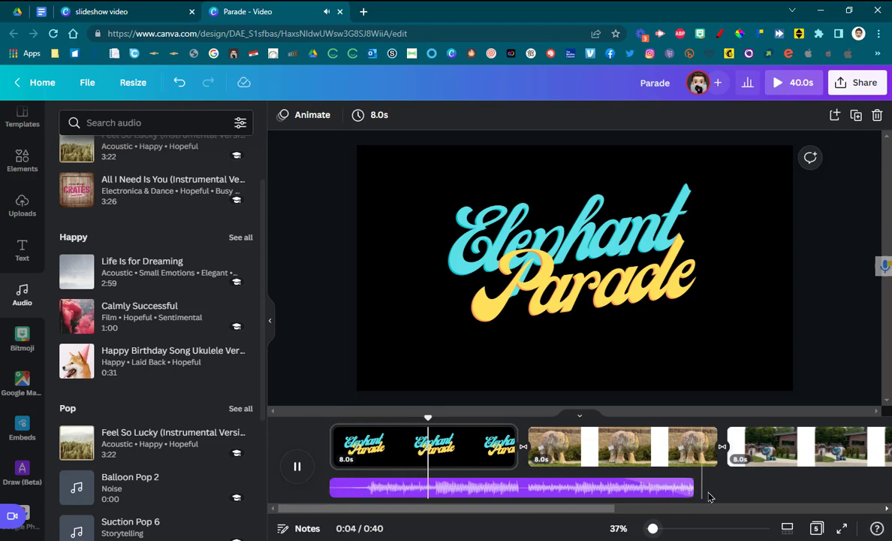
click(679, 489)
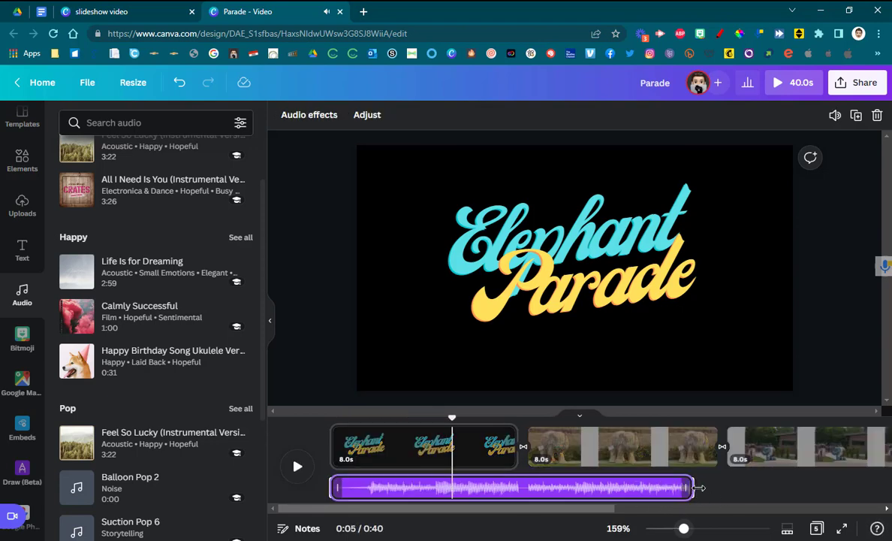
drag(692, 489, 819, 488)
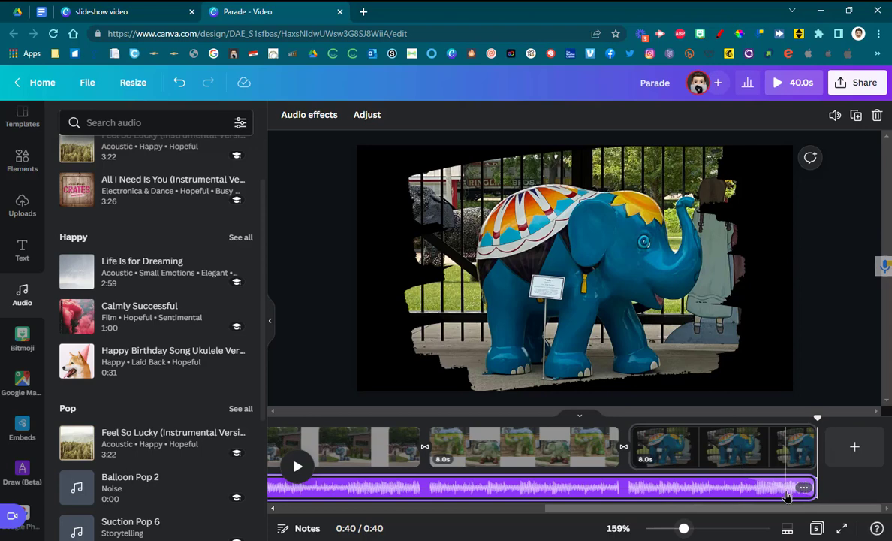
Zoom the timeline out to 37% and preview the video from the start
drag(647, 508, 450, 522)
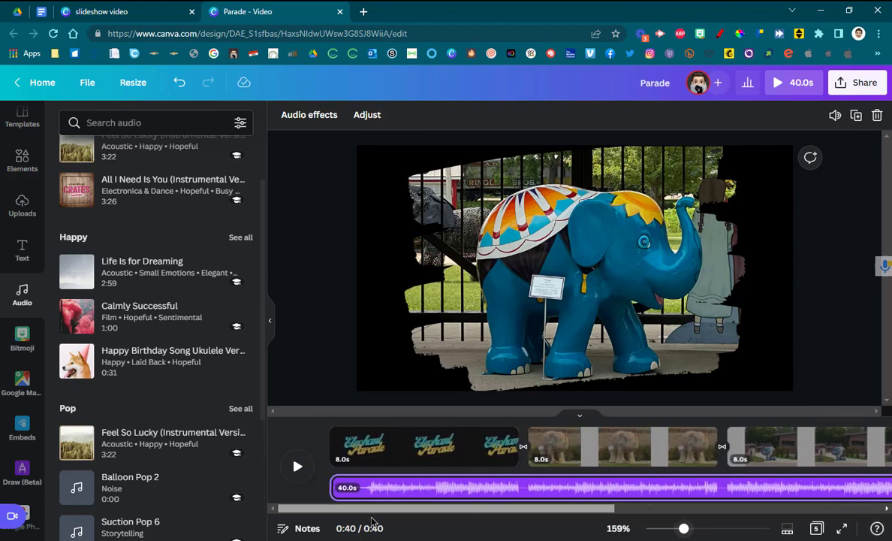
scroll(353, 451, down, 5)
click(360, 432)
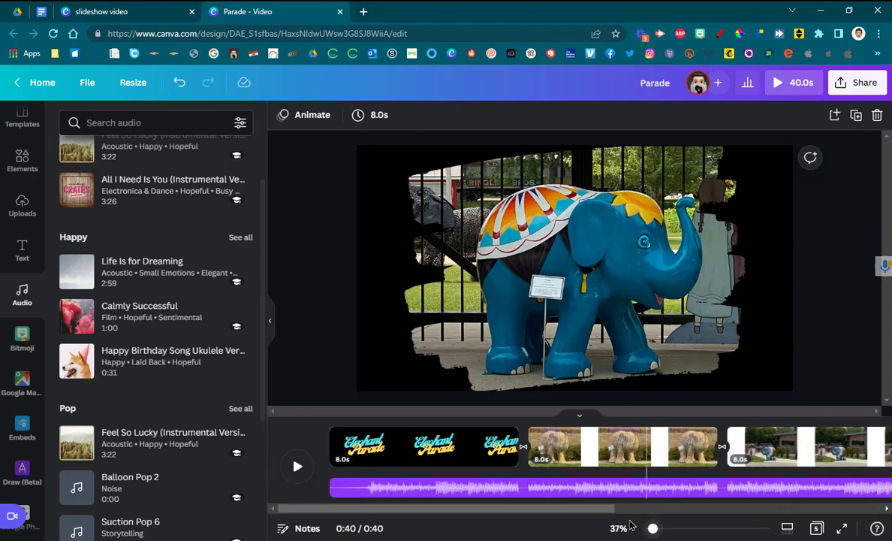
scroll(818, 495, right, 10)
scroll(818, 496, right, 3)
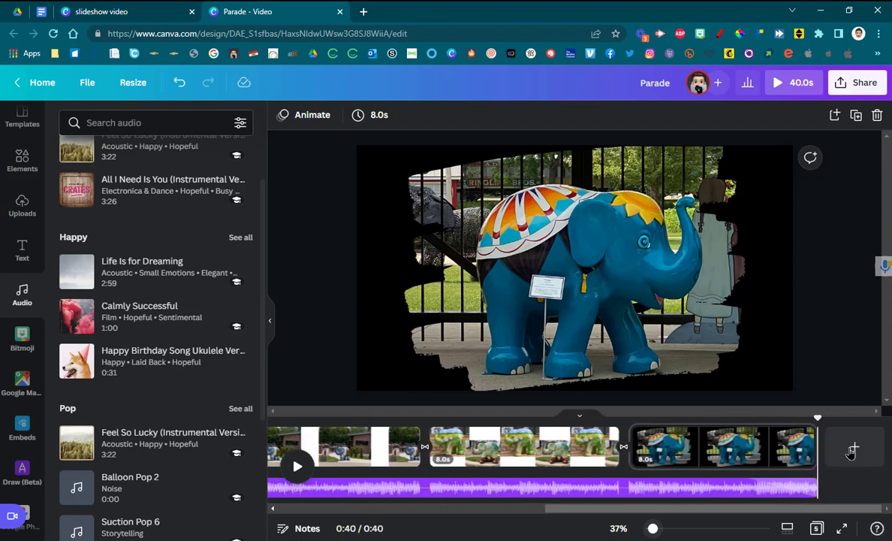
drag(817, 418, 272, 427)
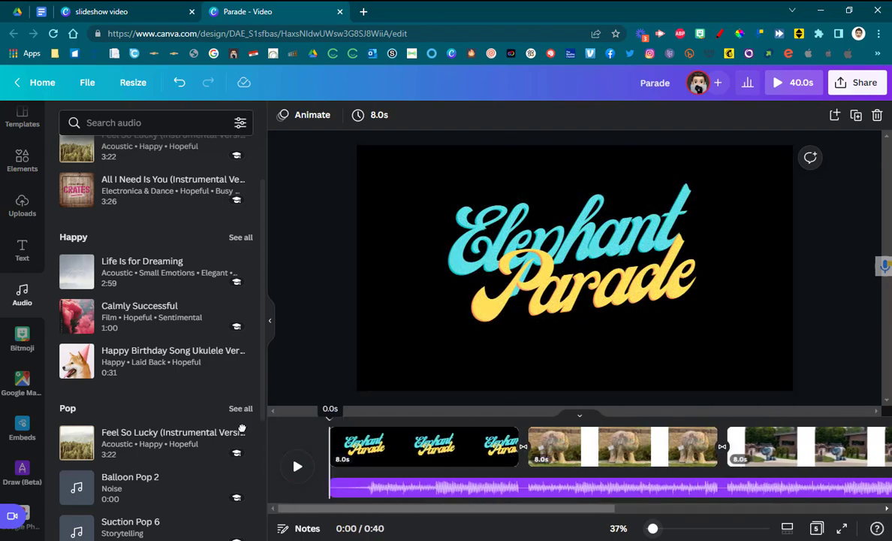
click(297, 467)
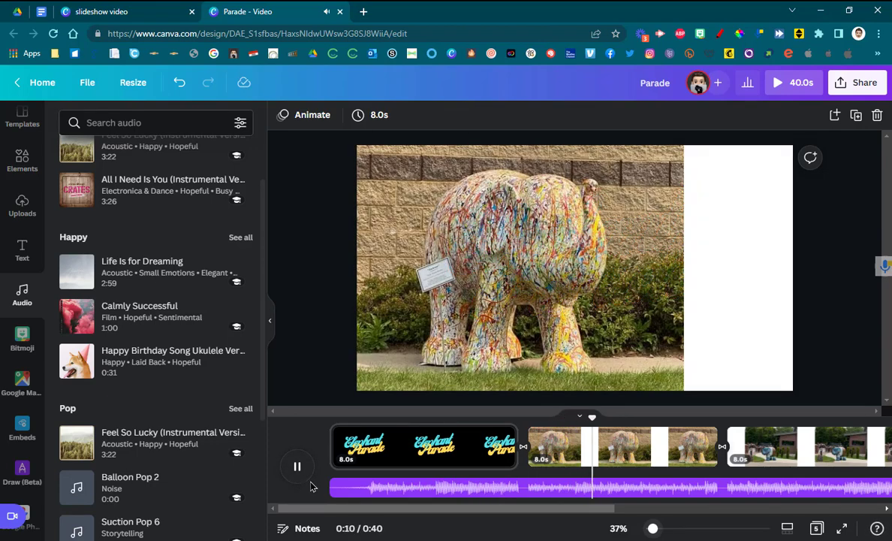
Reload the shared watch page, confirm the 0:40 duration, and move the viewer aside to reveal the editor
click(297, 467)
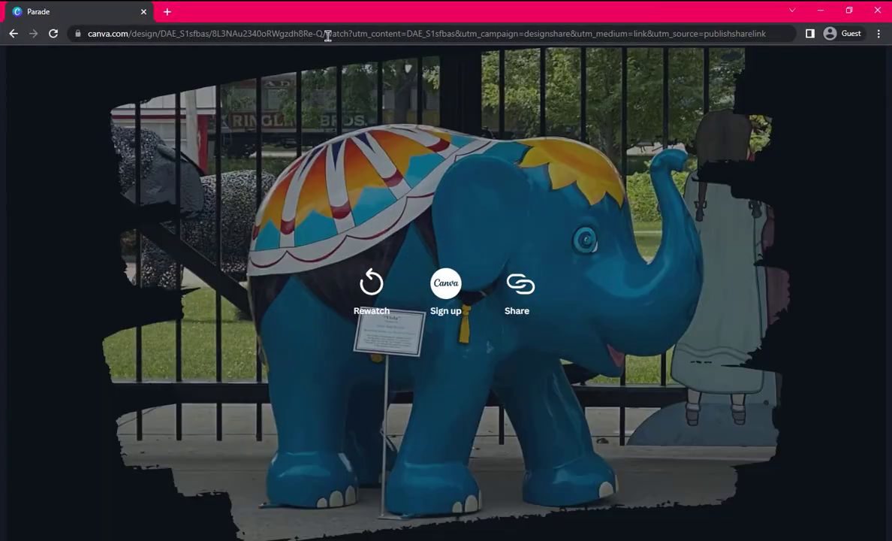
click(54, 34)
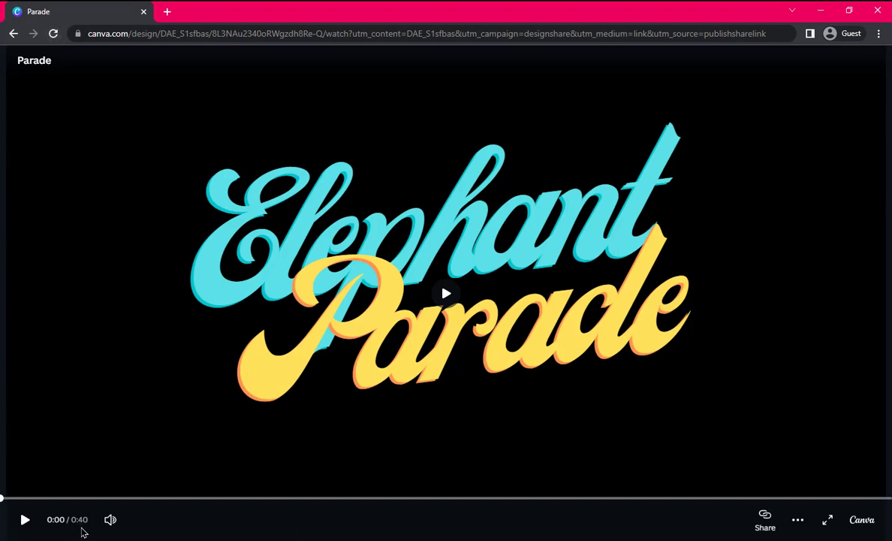
click(83, 532)
drag(443, 19, 891, 45)
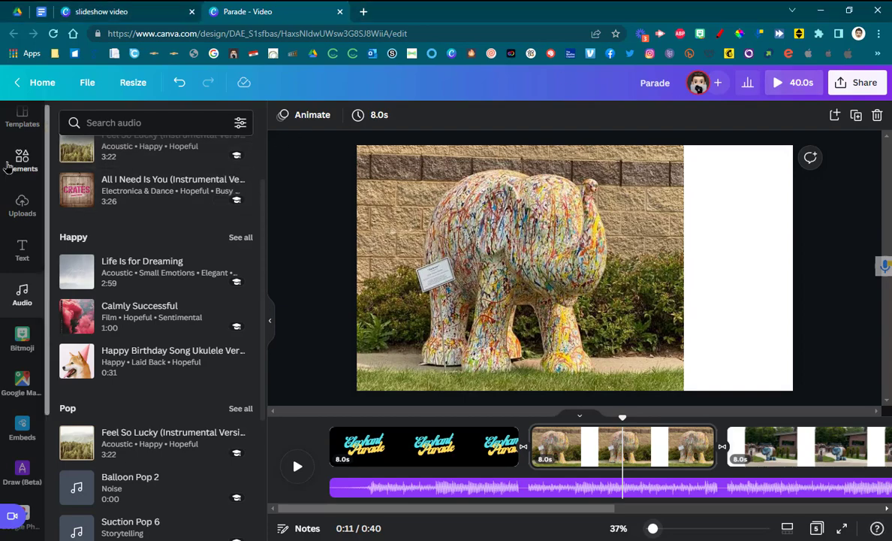
Show the Elements library of lines, shapes, graphics and stickers beside the selected mosaic elephant photo
click(22, 159)
scroll(156, 435, down, 6)
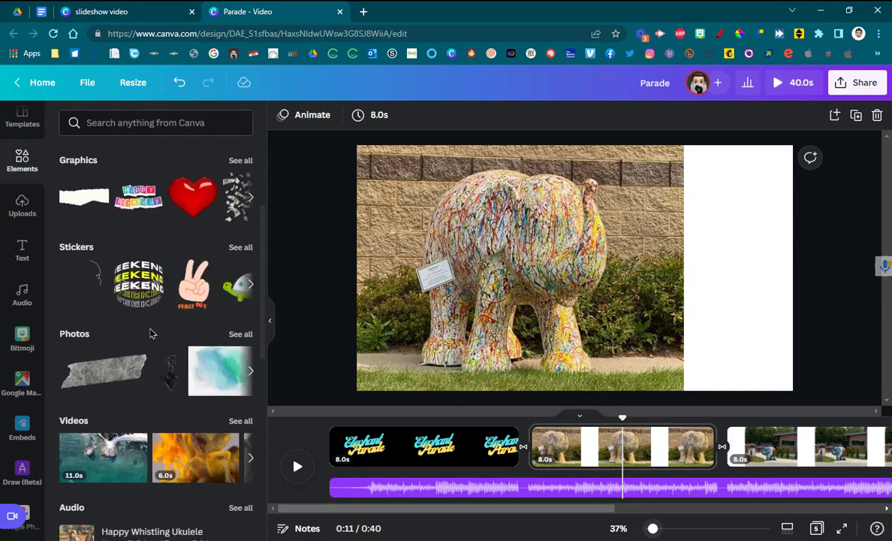
scroll(125, 314, up, 2)
scroll(125, 314, up, 4)
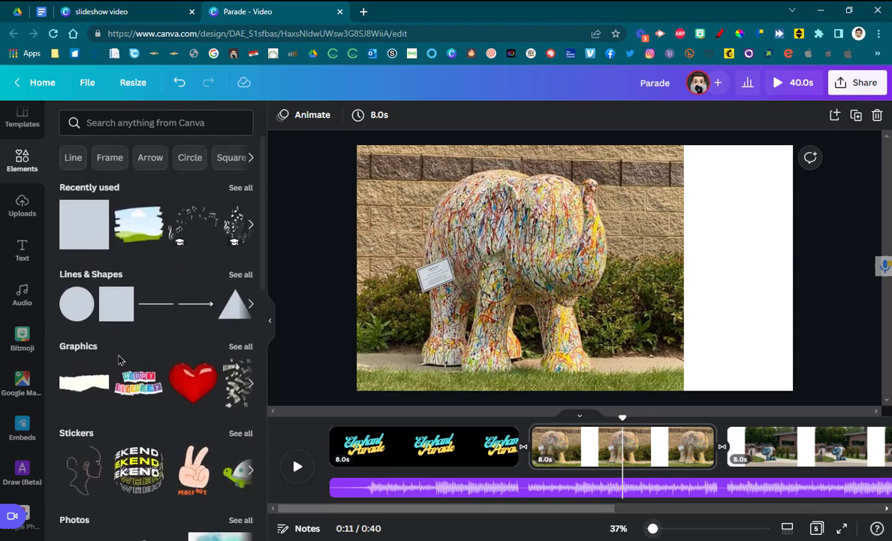
click(497, 272)
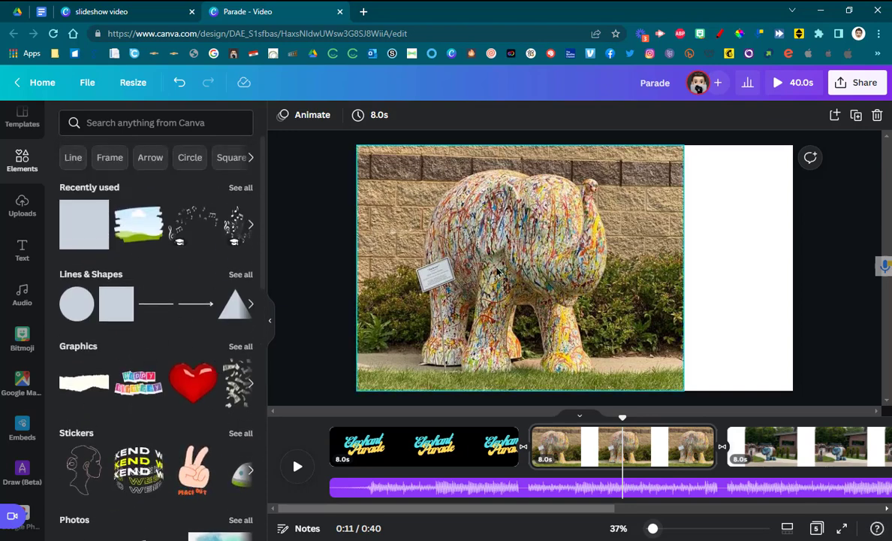